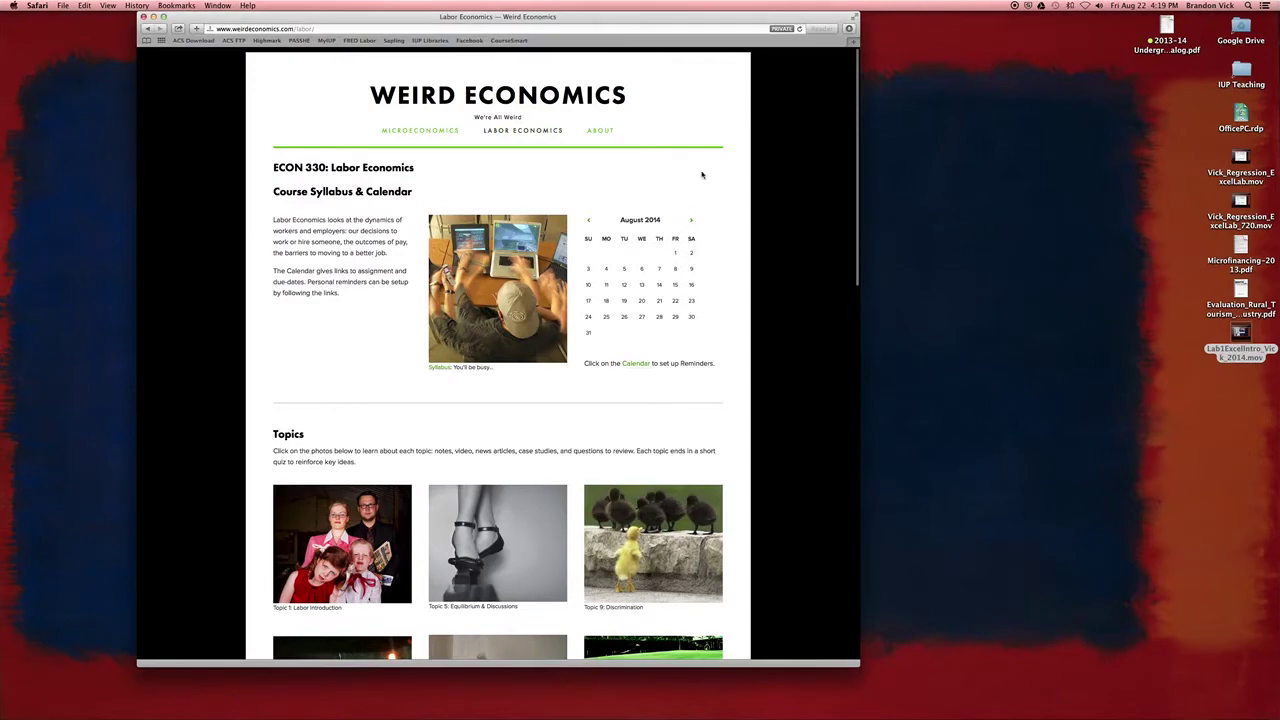
# Step: Open the Lab 1 workforce statistics page and its write-up instructions from the Labs section
pyautogui.scroll(-10, 362, 354)
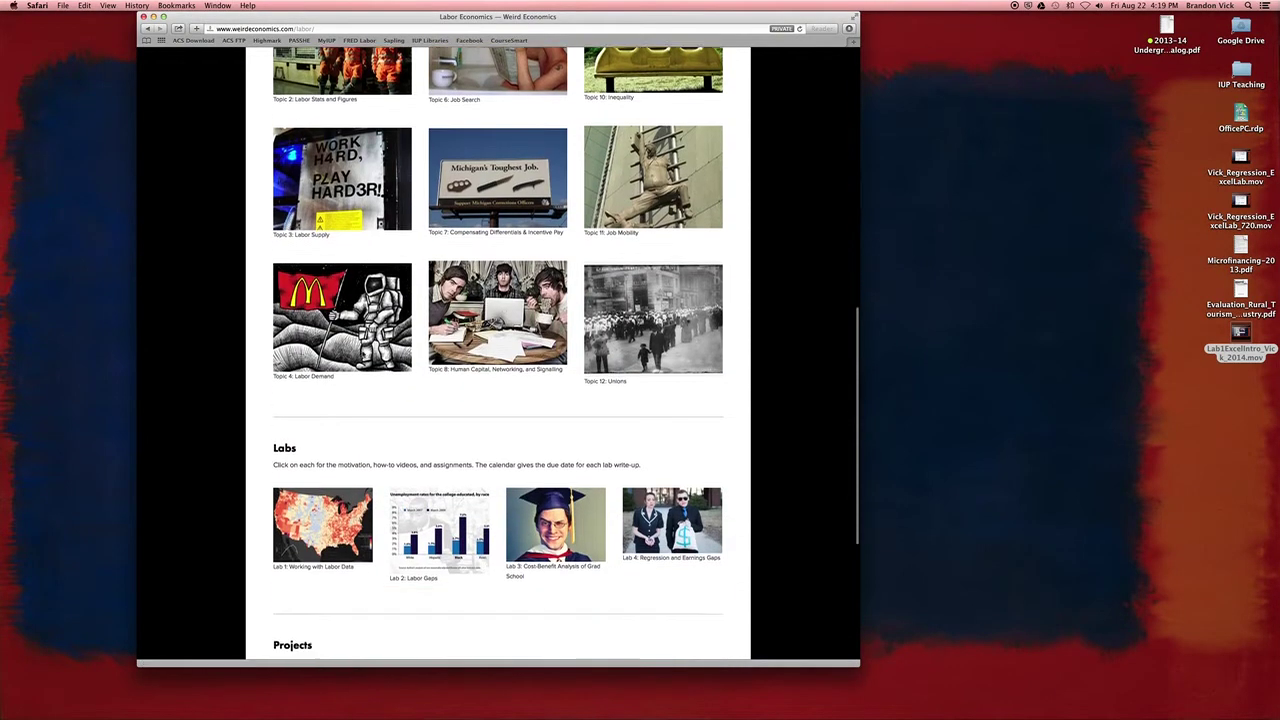
pyautogui.scroll(-3, 362, 352)
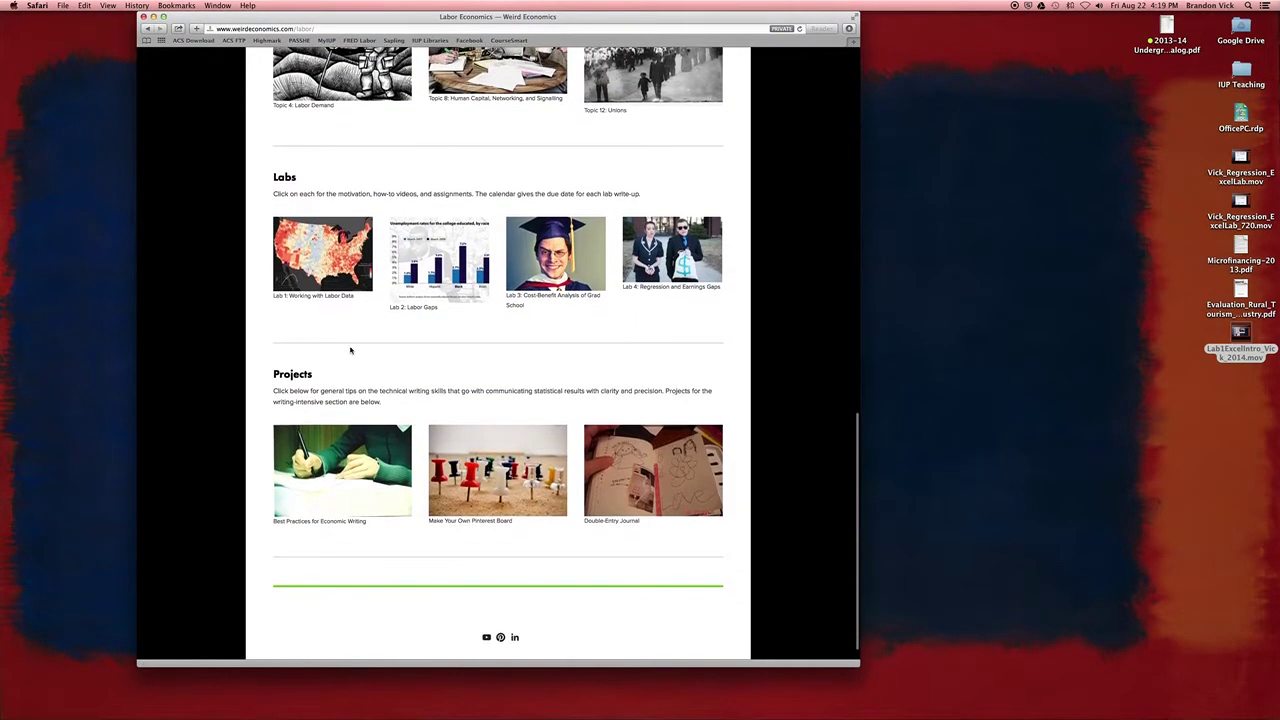
pyautogui.click(310, 265)
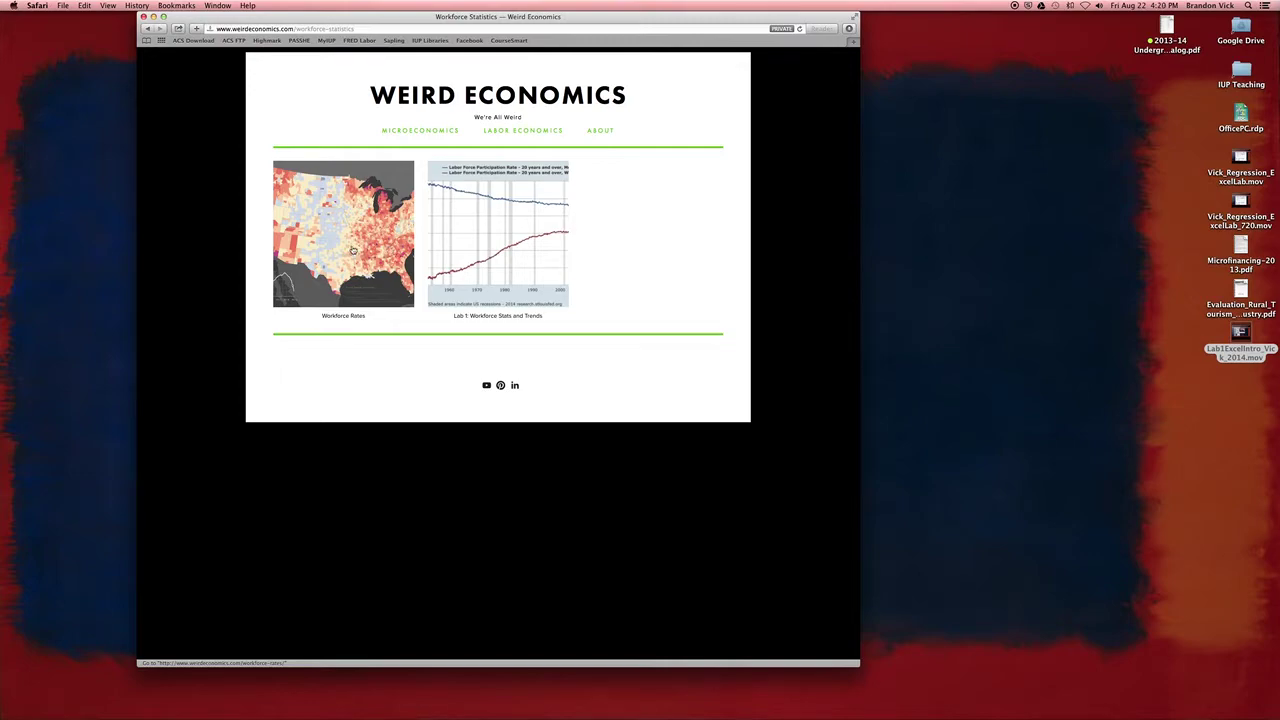
pyautogui.click(500, 350)
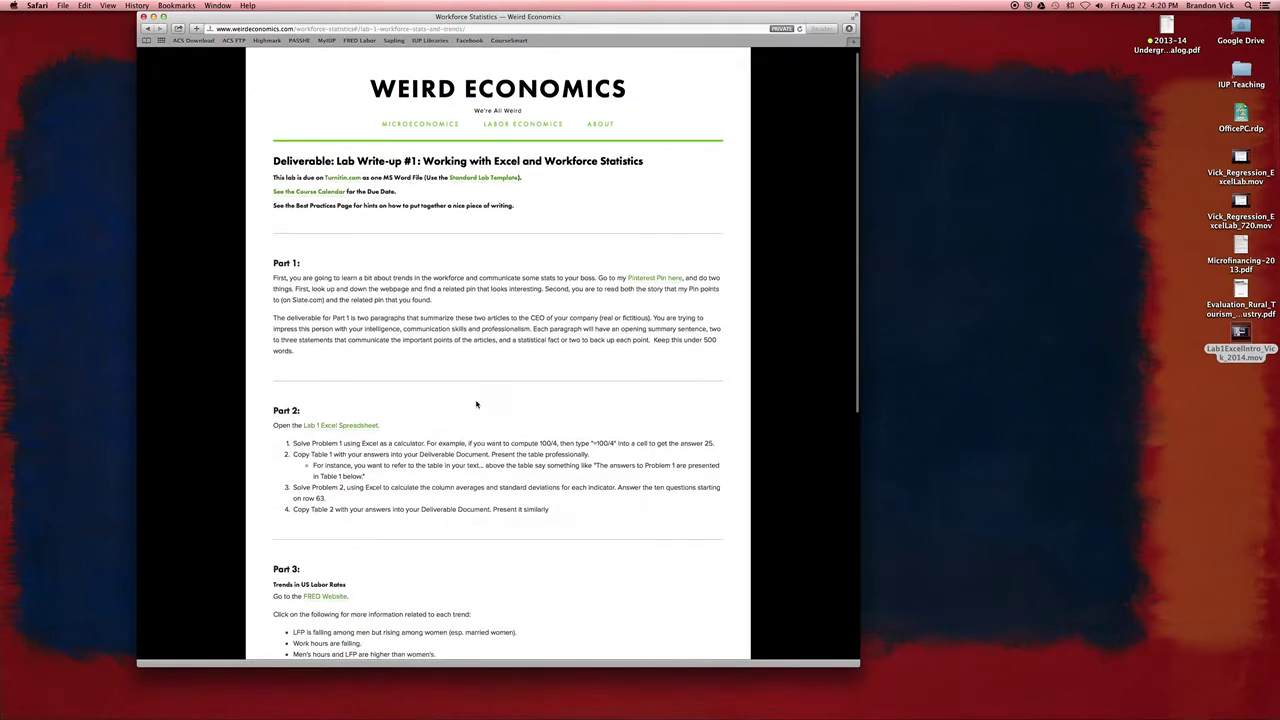
# Step: Follow the FRED Website link under Part 3 of the Lab 1 write-up
pyautogui.scroll(-3, 476, 400)
pyautogui.scroll(-1, 476, 400)
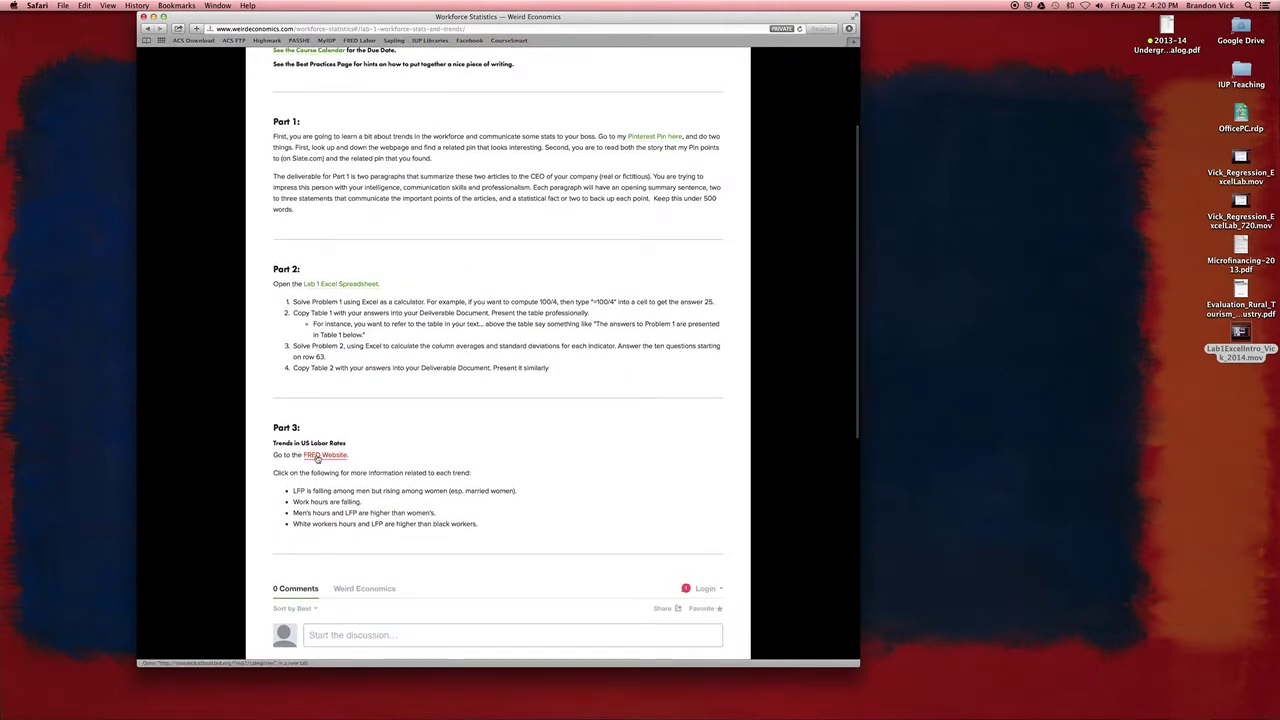
pyautogui.click(317, 456)
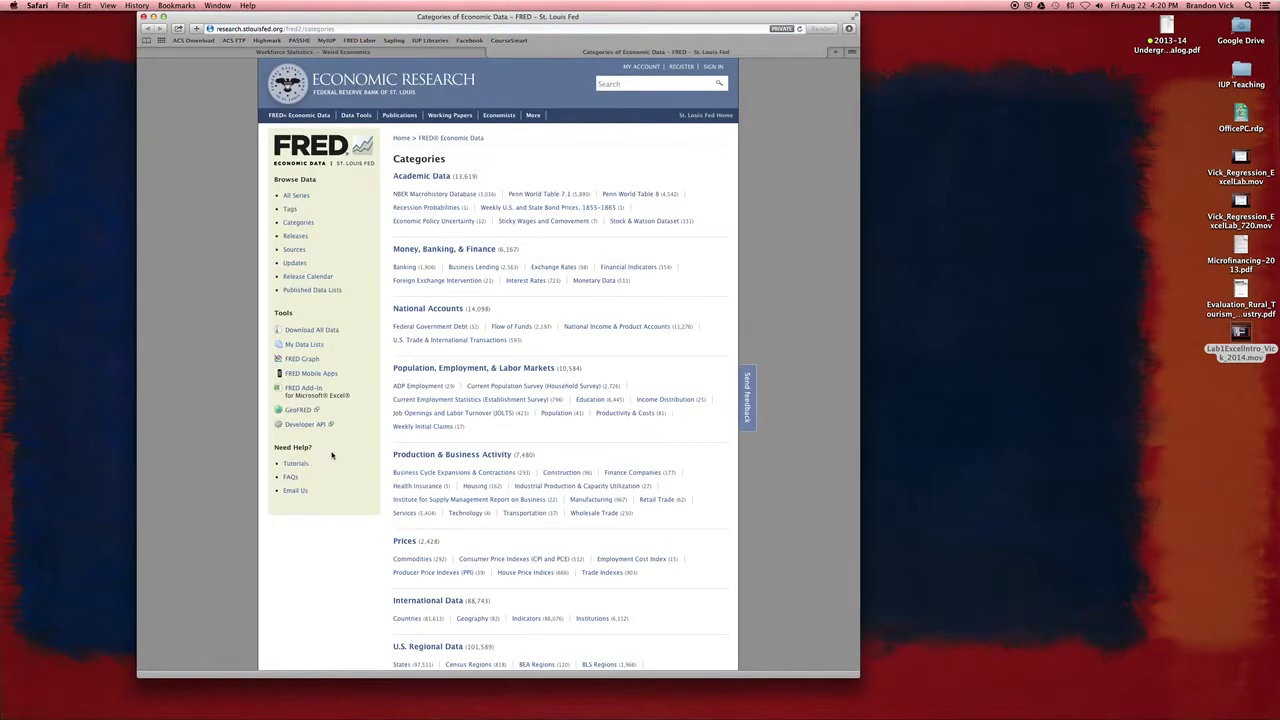
# Step: Zoom the FRED page in twice, then open Current Population Survey and its Labor Force Participation Rate category
pyautogui.press('super+equal')
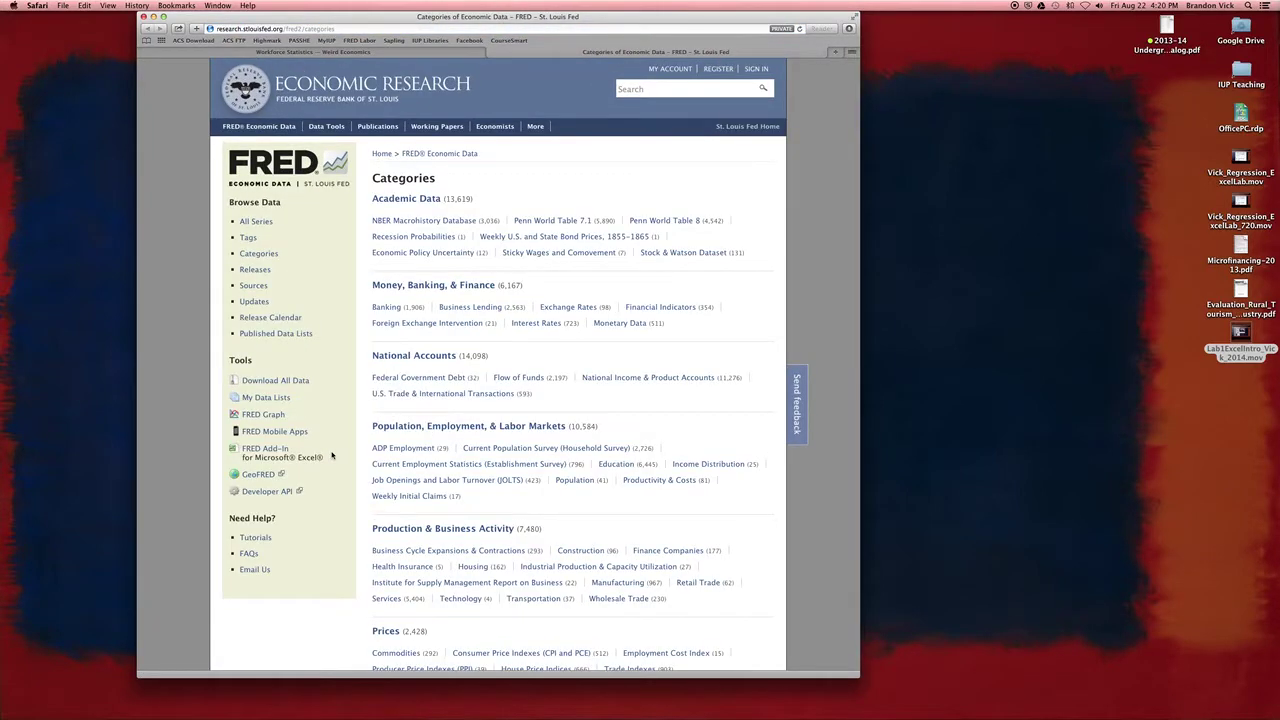
pyautogui.press('super+equal')
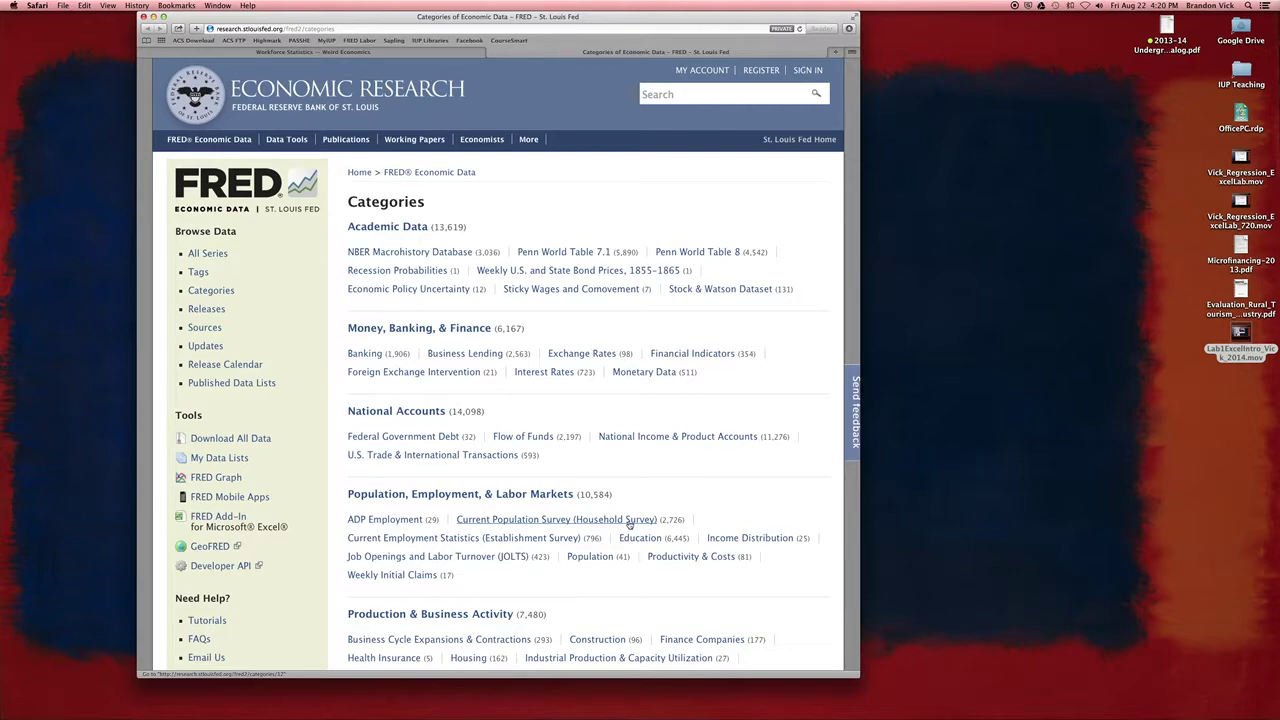
pyautogui.click(535, 524)
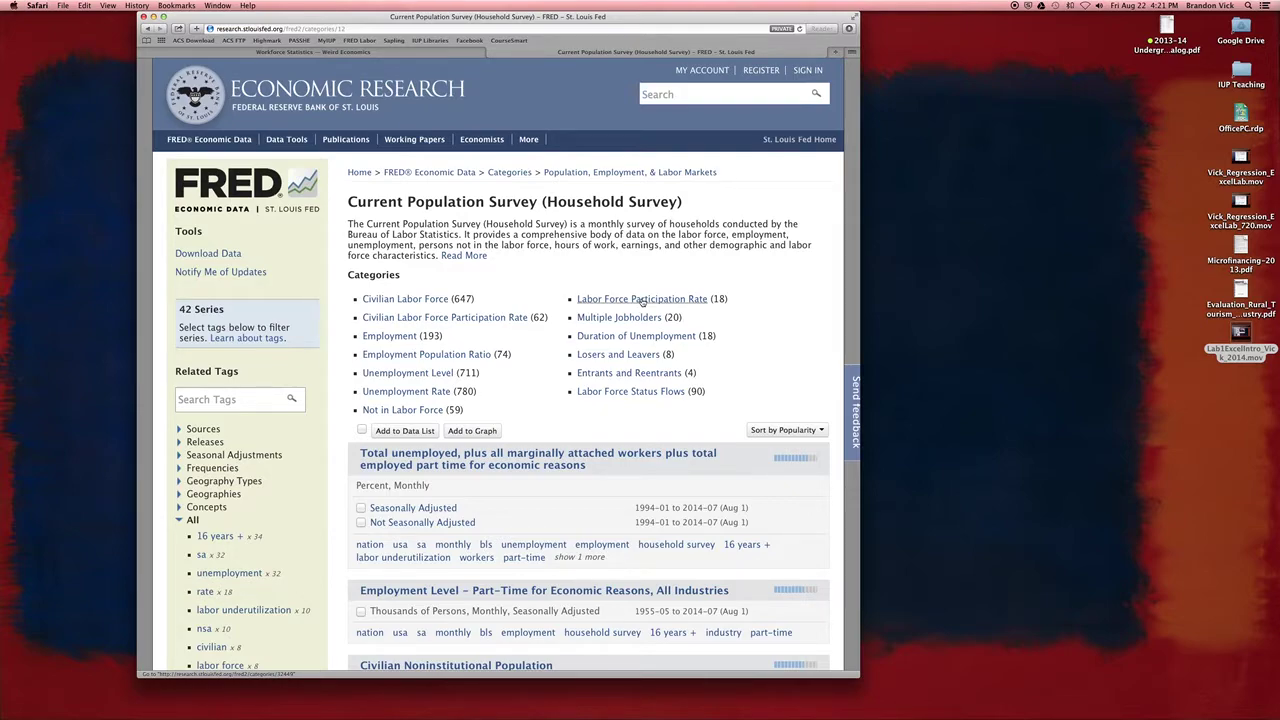
pyautogui.click(643, 300)
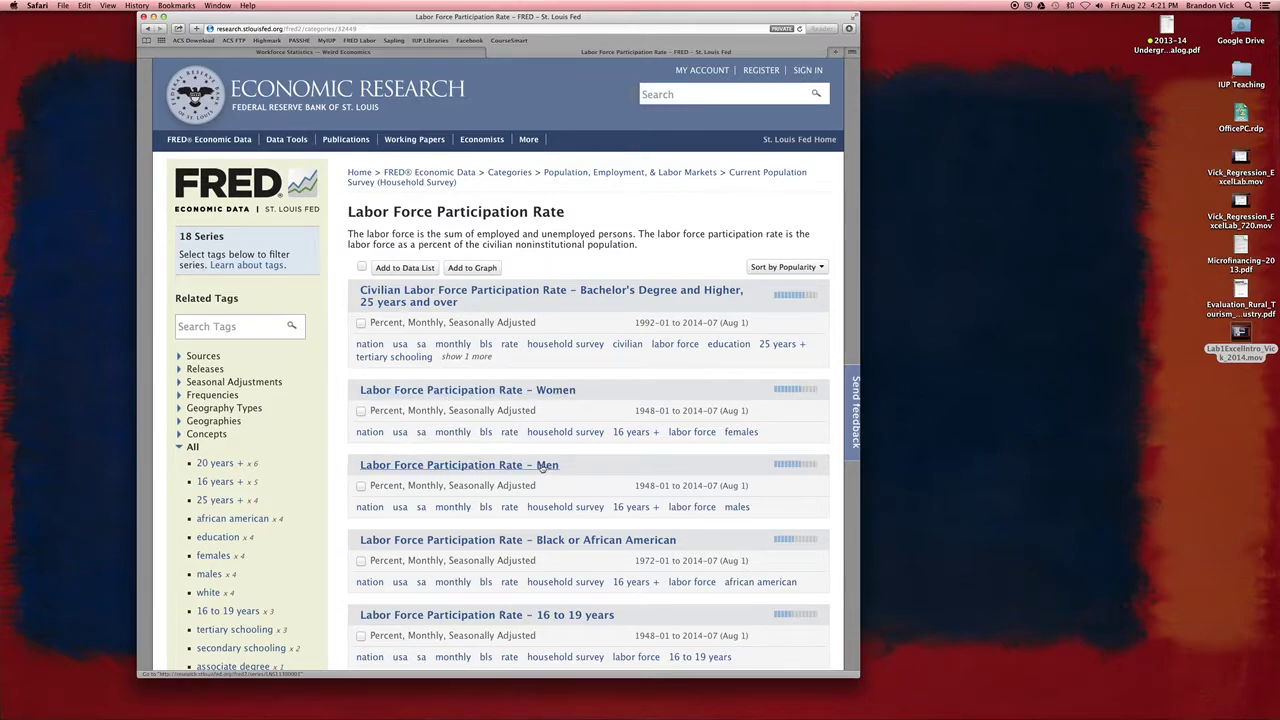
# Step: Select the 20 years and over White Men and Black or African American Men series and add both to one graph
pyautogui.scroll(-2, 541, 467)
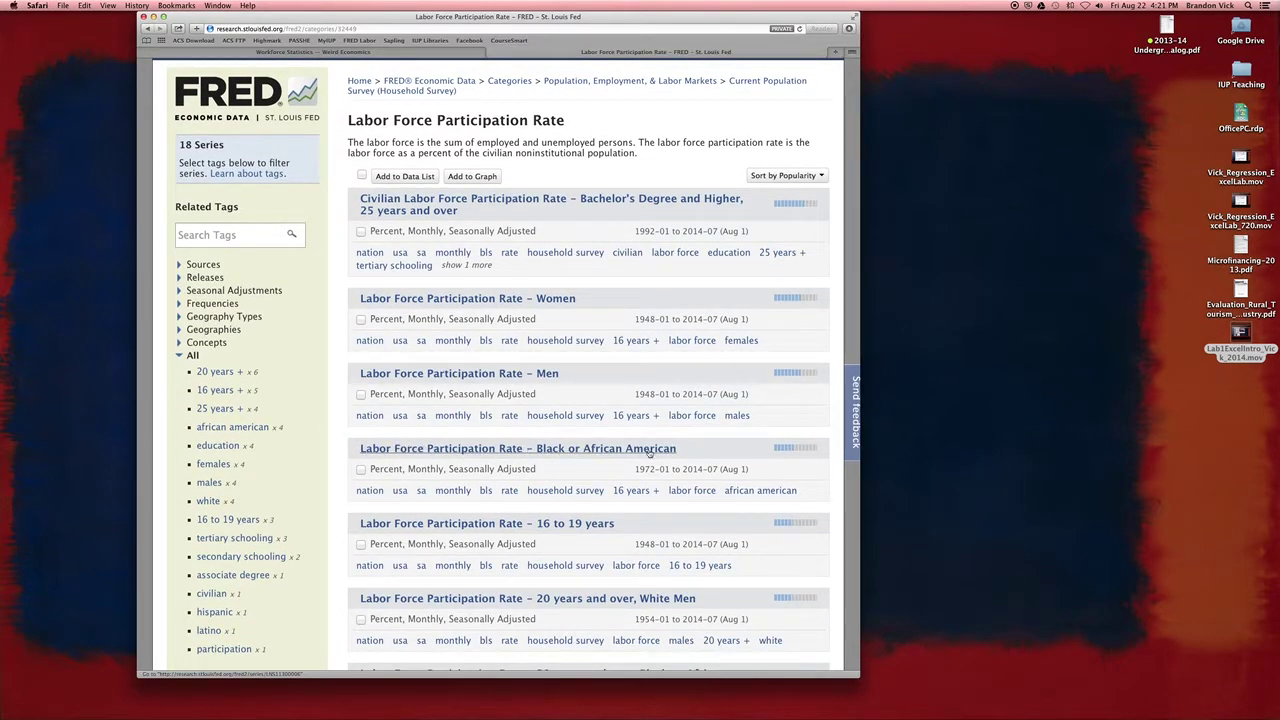
pyautogui.scroll(-3, 645, 460)
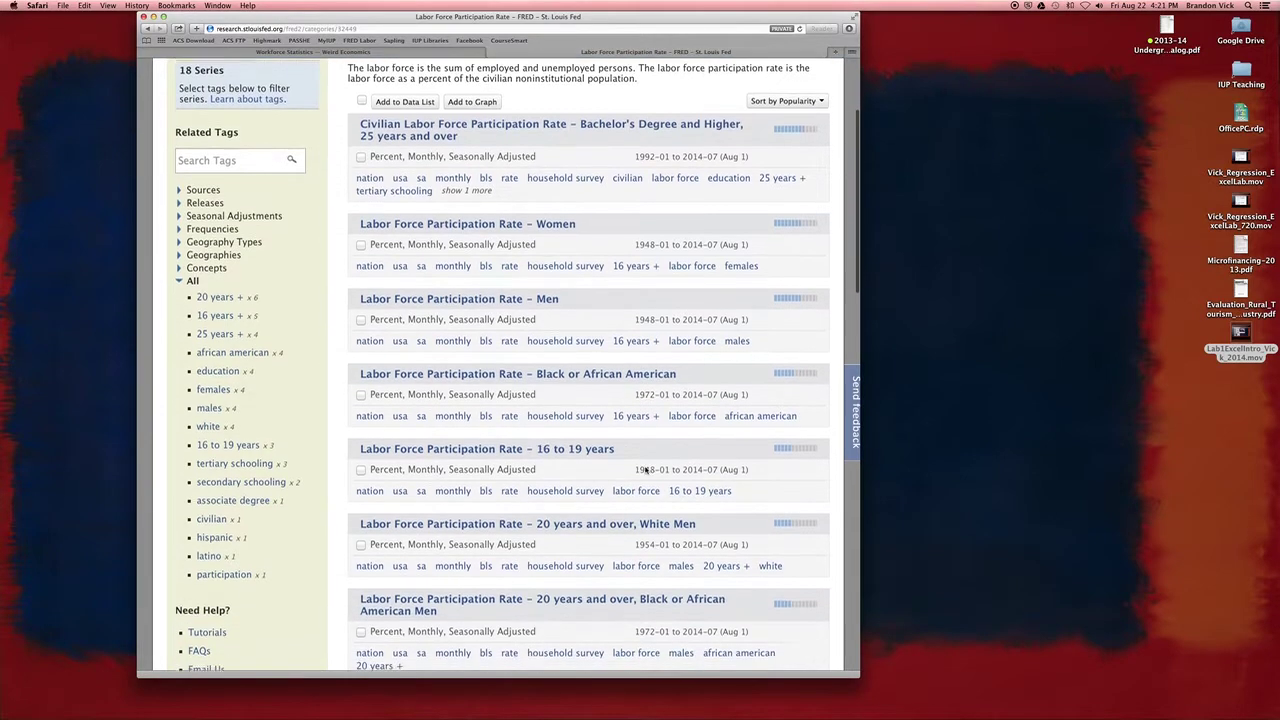
pyautogui.scroll(-3, 510, 520)
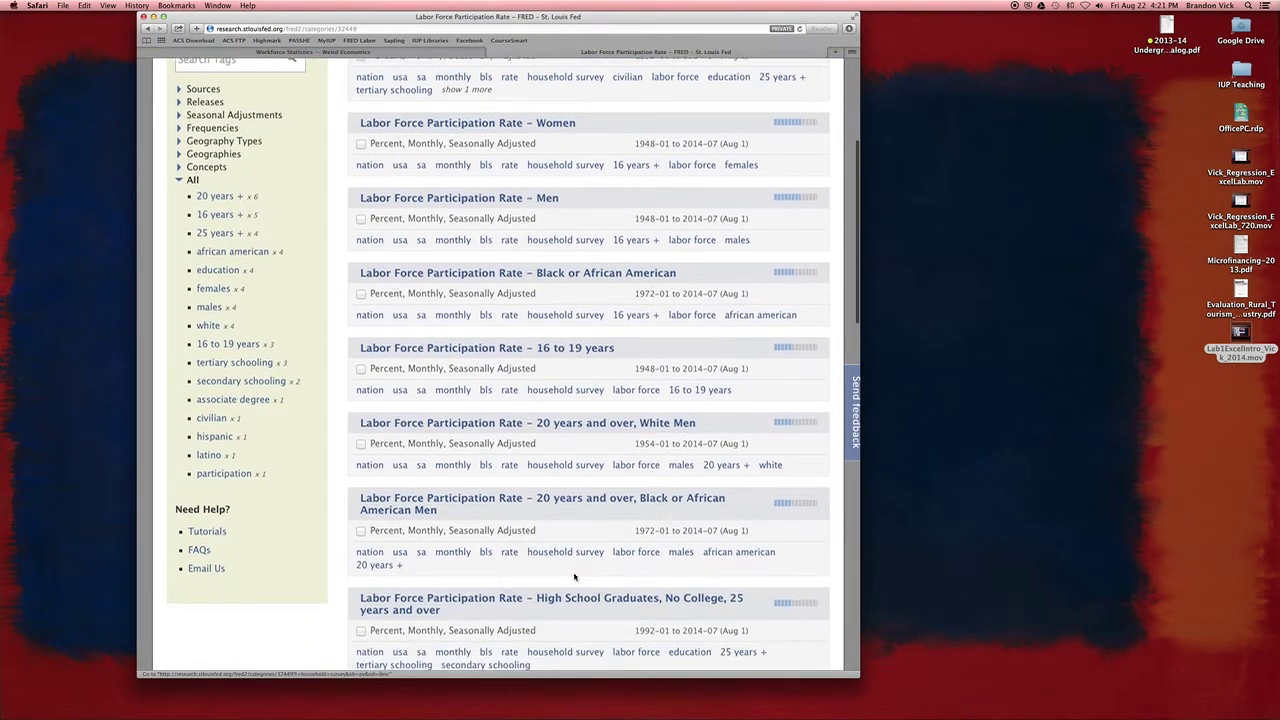
pyautogui.scroll(-5, 507, 531)
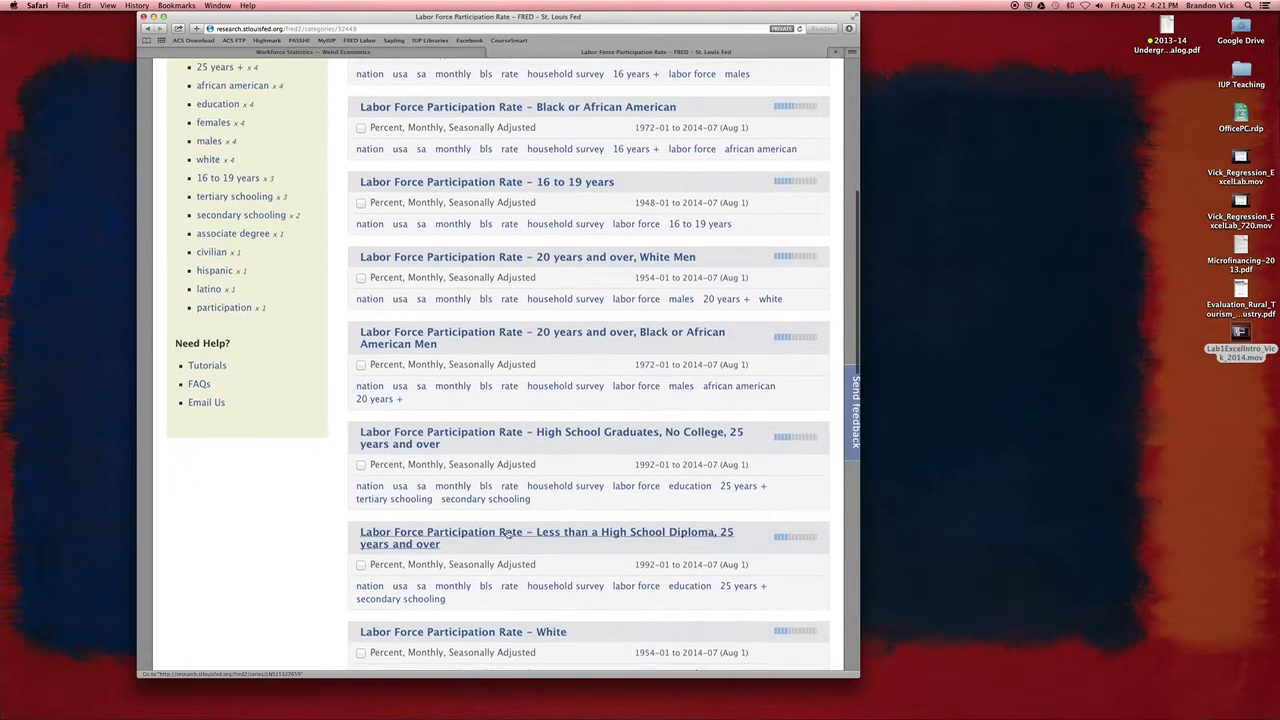
pyautogui.scroll(-1, 507, 533)
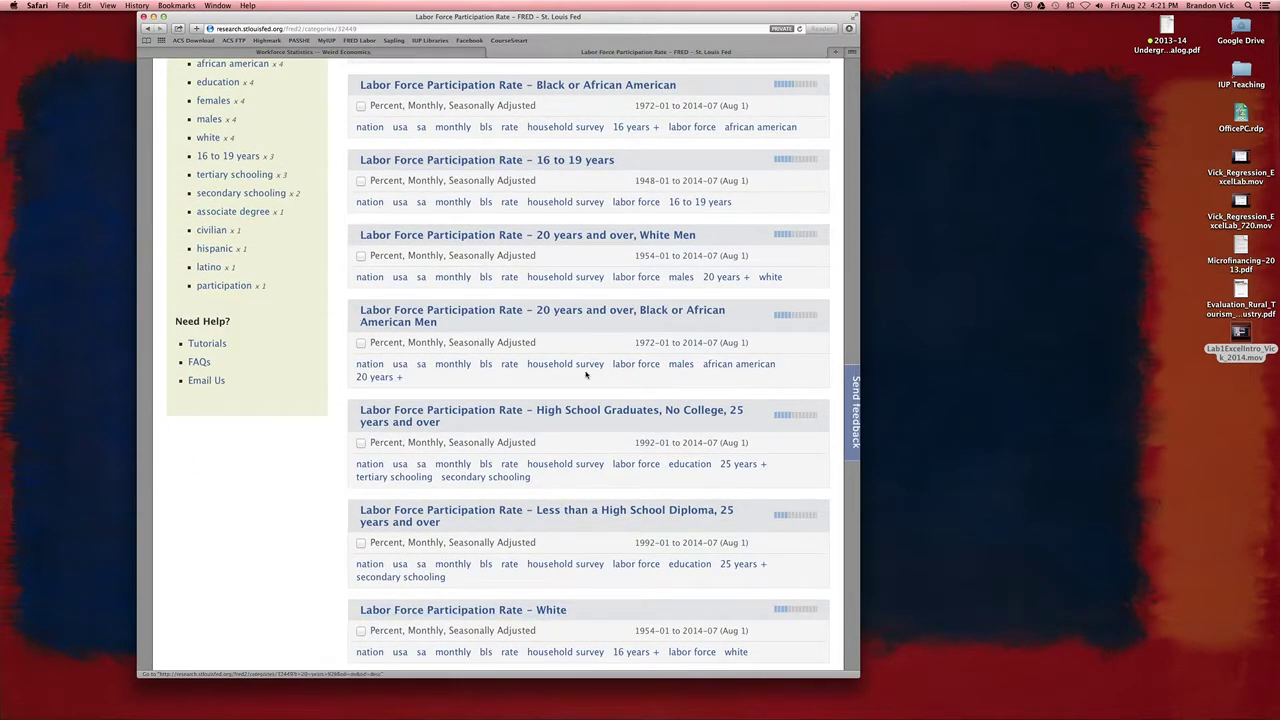
pyautogui.scroll(1, 592, 196)
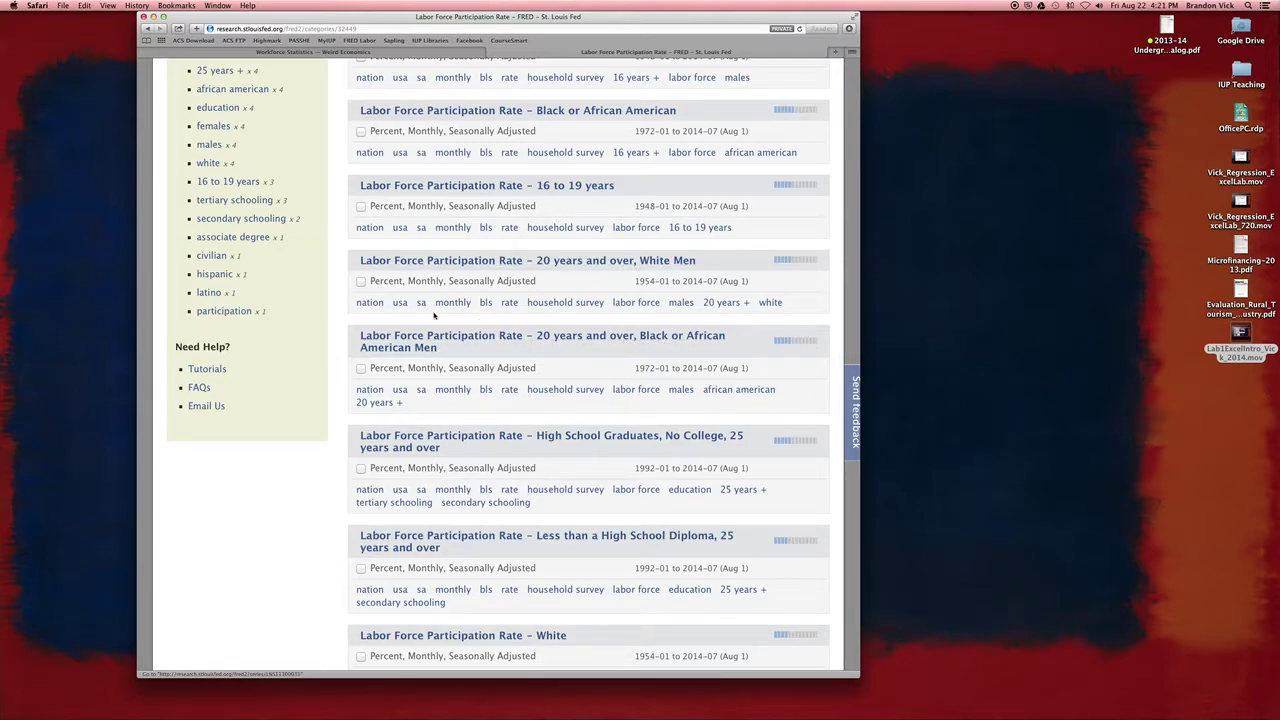
pyautogui.click(360, 282)
pyautogui.click(362, 368)
pyautogui.scroll(-15, 478, 363)
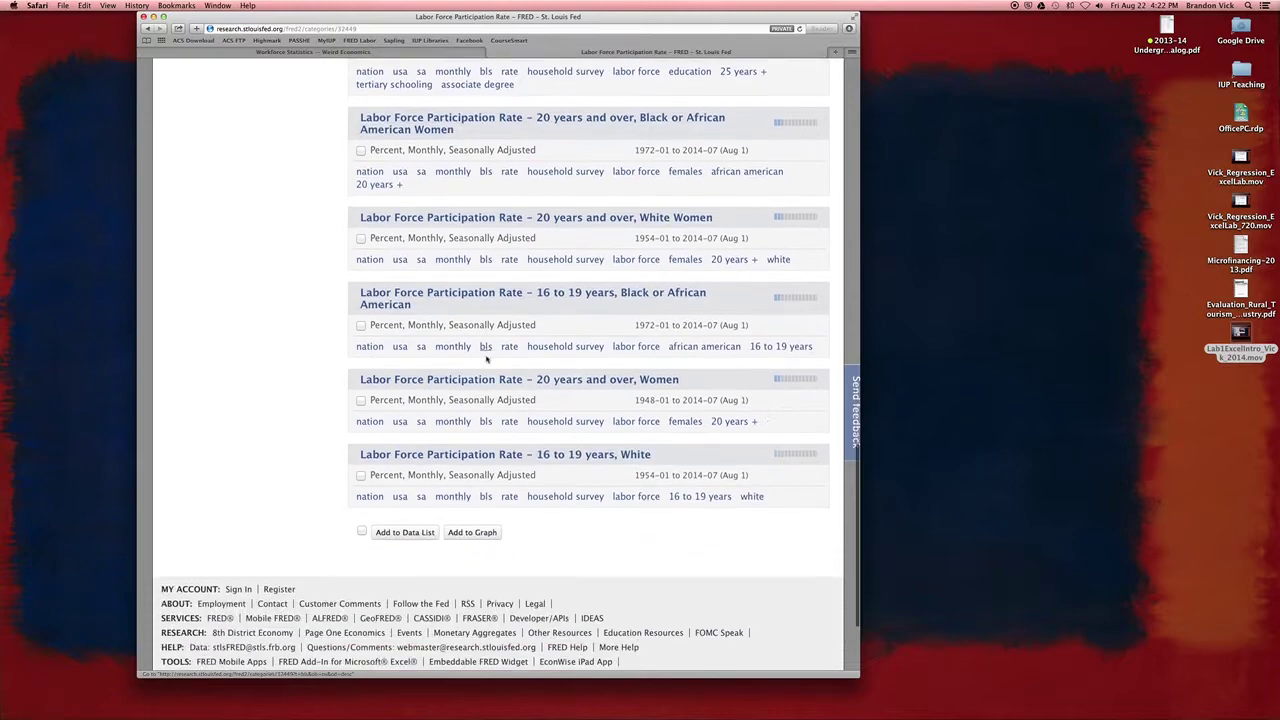
pyautogui.scroll(-3, 487, 360)
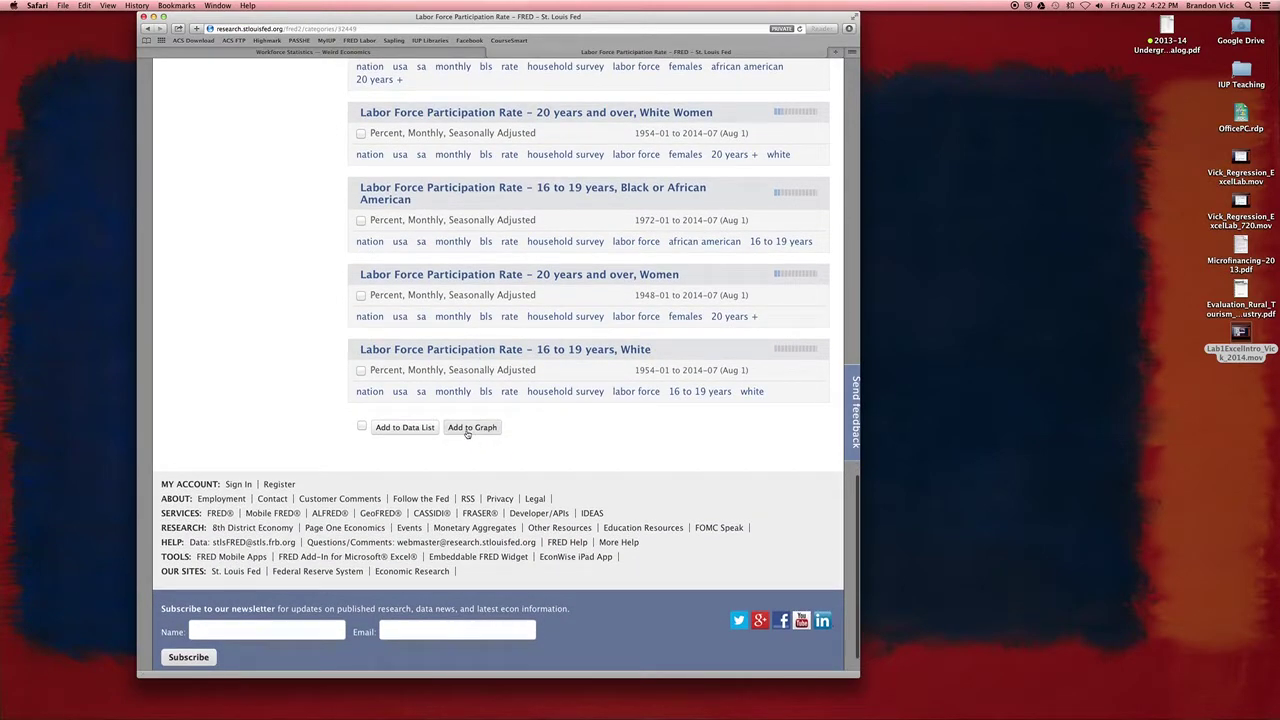
pyautogui.click(466, 429)
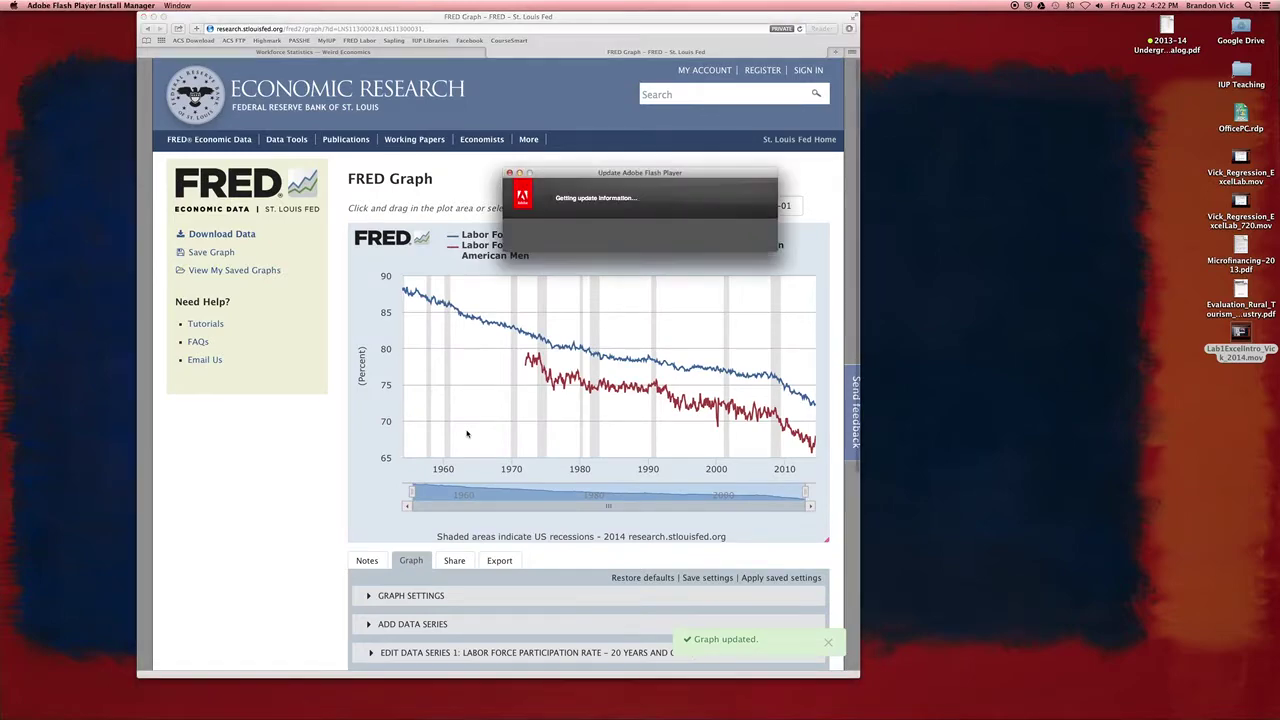
# Step: Dismiss the Flash update window and expand the graph's appearance settings
pyautogui.click(510, 173)
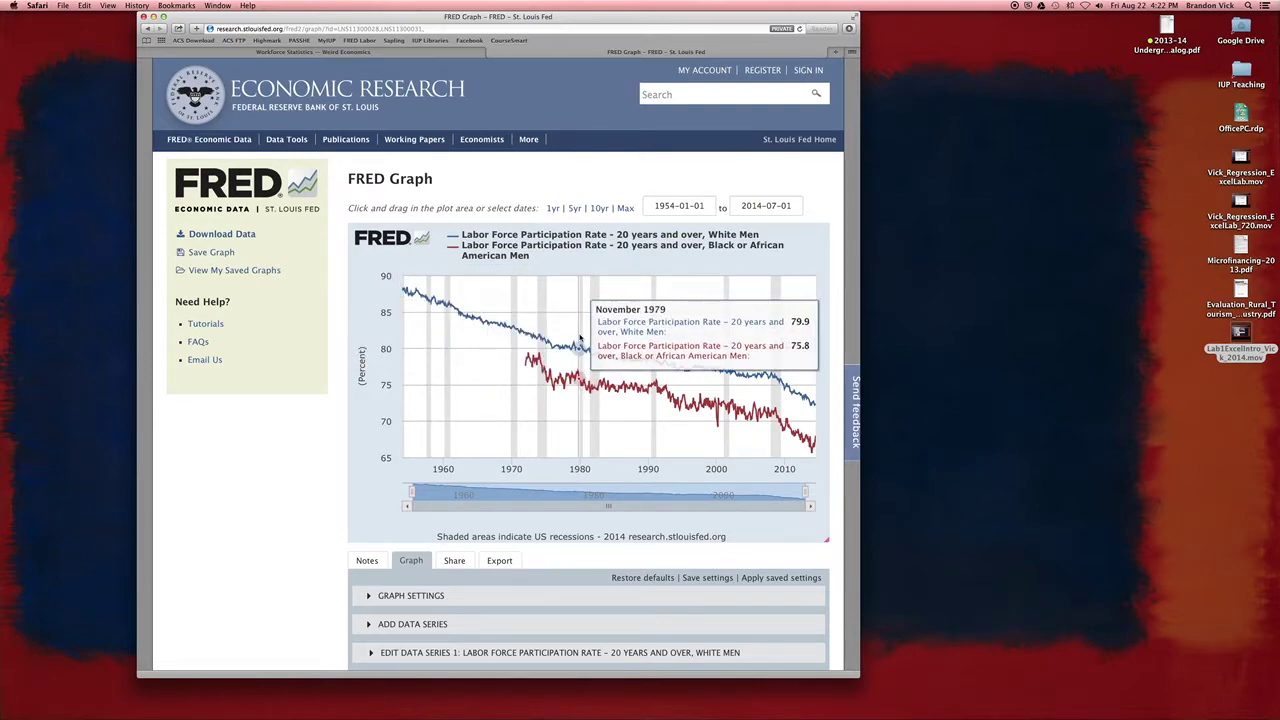
pyautogui.scroll(-3, 579, 340)
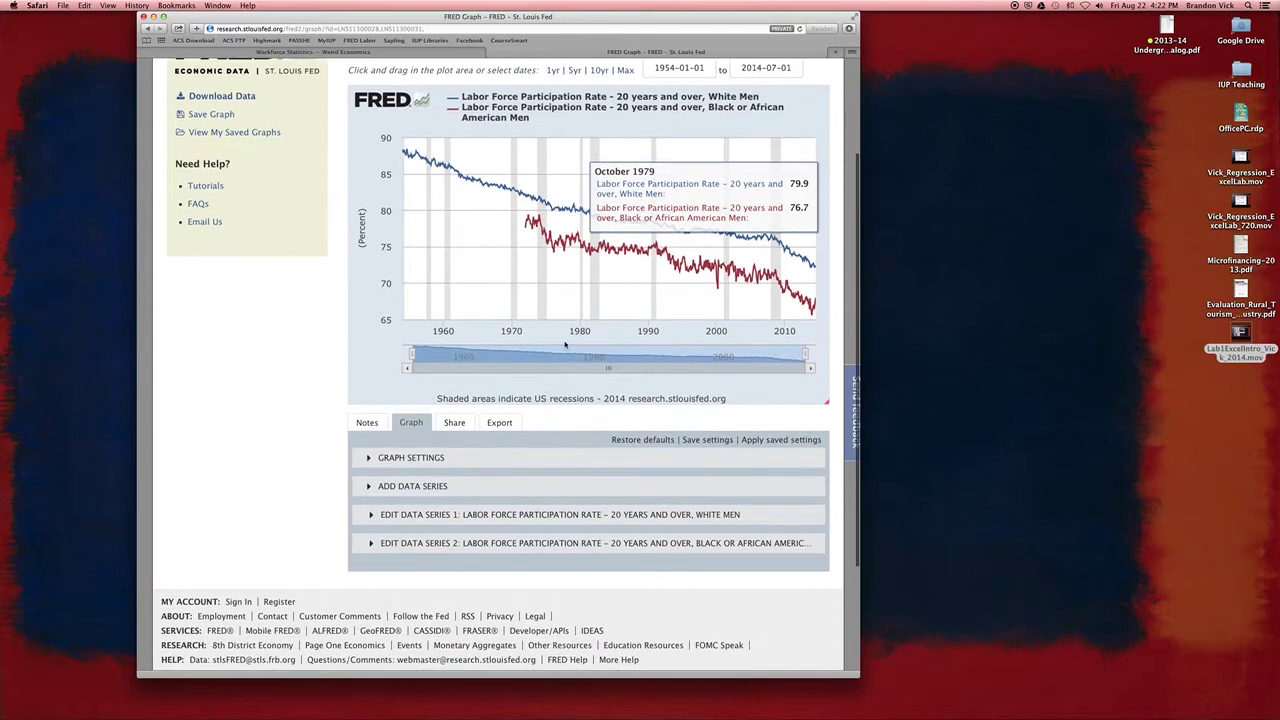
pyautogui.click(380, 460)
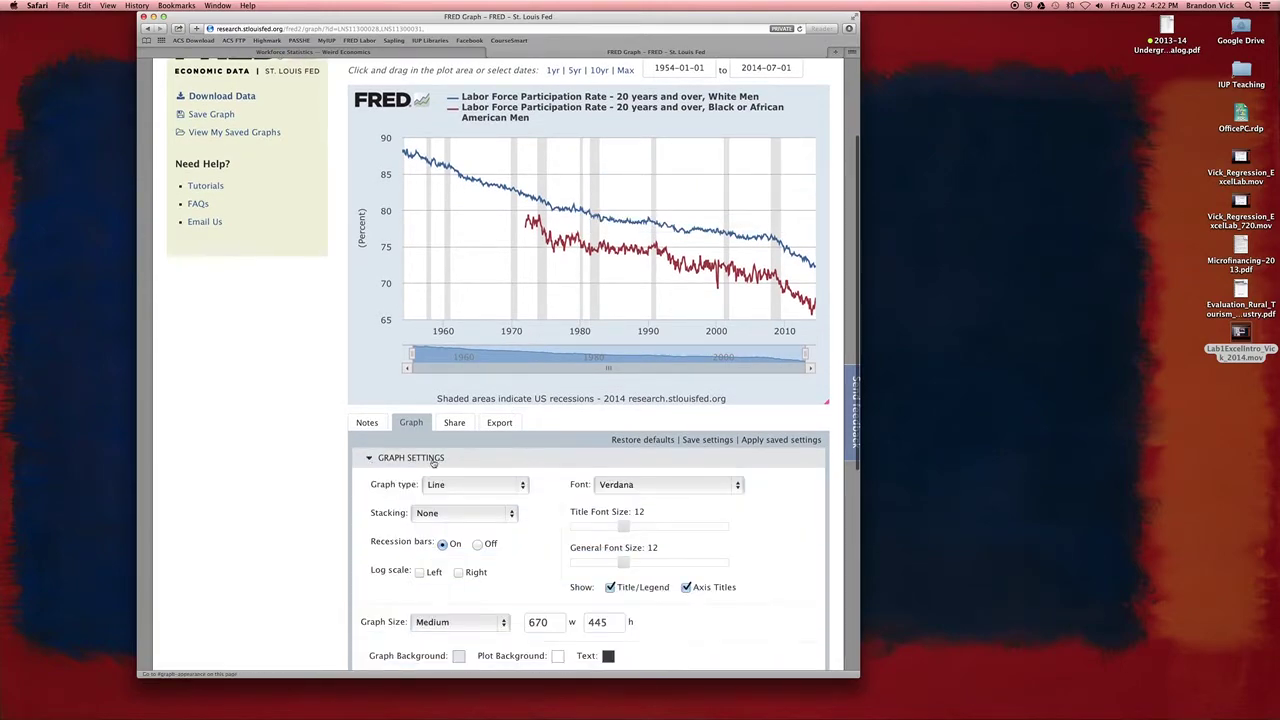
# Step: Expand Edit Data Series 1 for the White Men series, then return to the graph
pyautogui.scroll(-2, 455, 463)
pyautogui.scroll(-1, 455, 463)
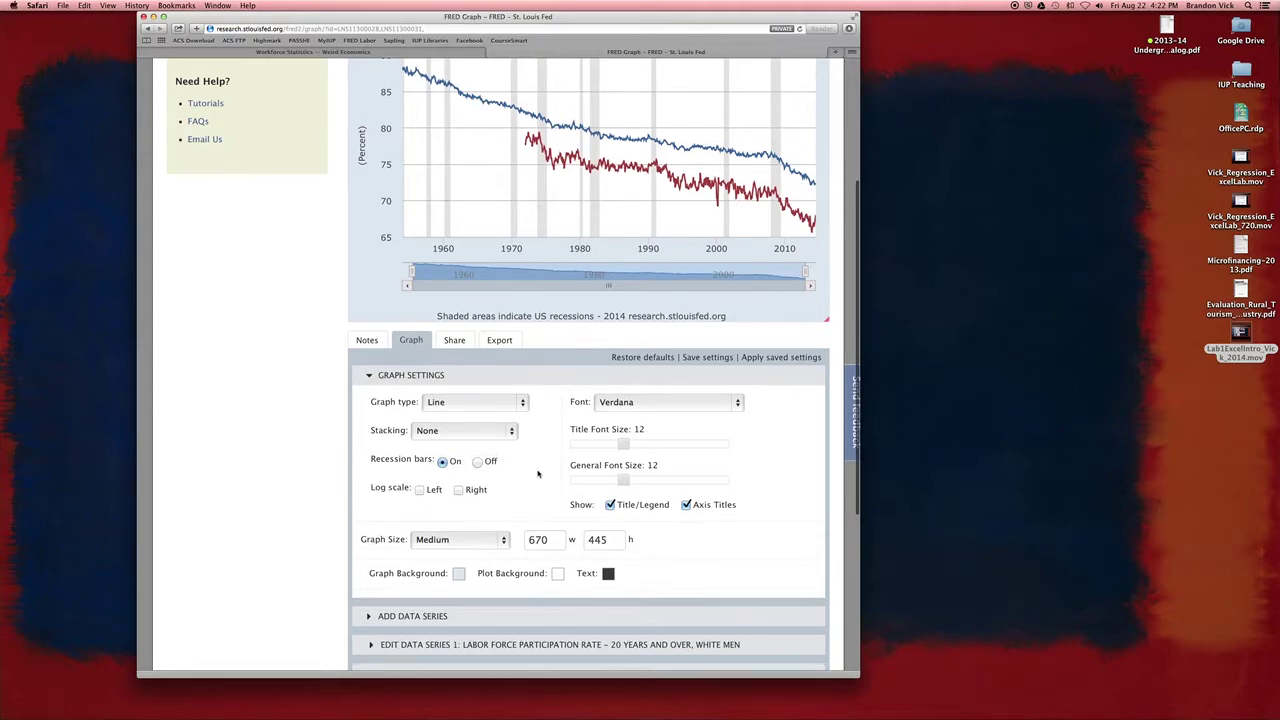
pyautogui.scroll(-3, 538, 474)
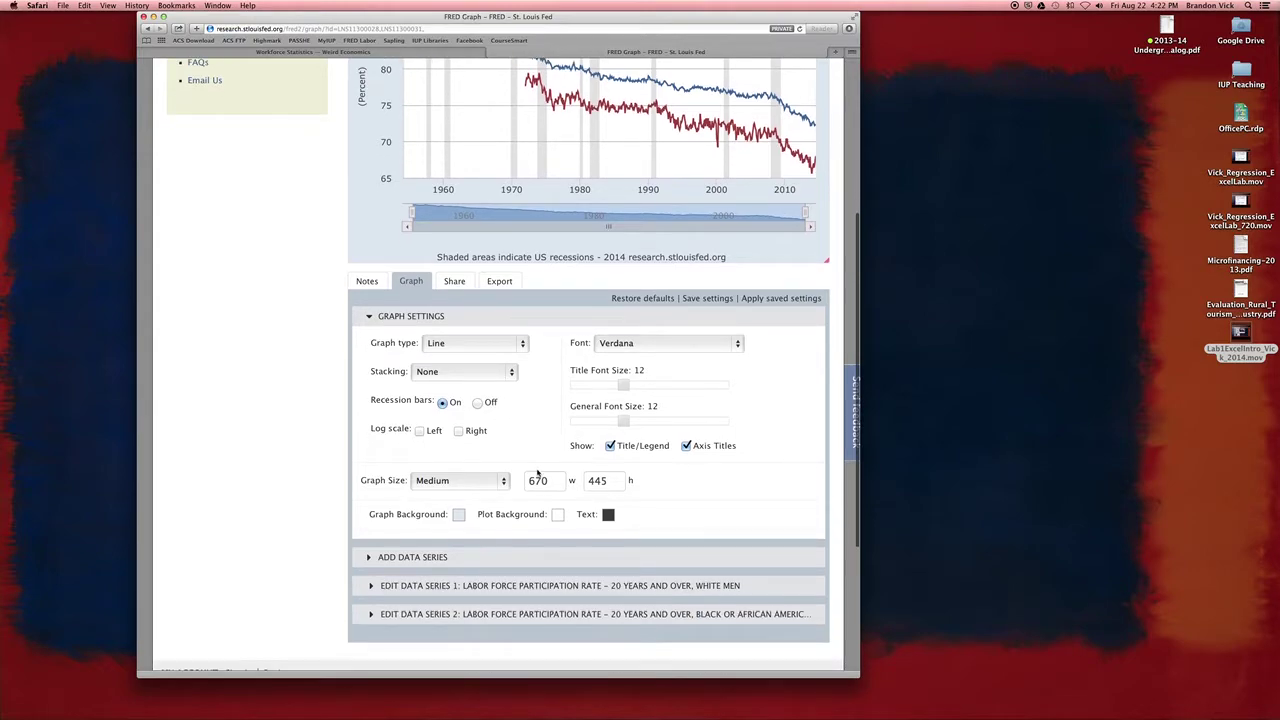
pyautogui.click(486, 587)
pyautogui.scroll(-2, 505, 578)
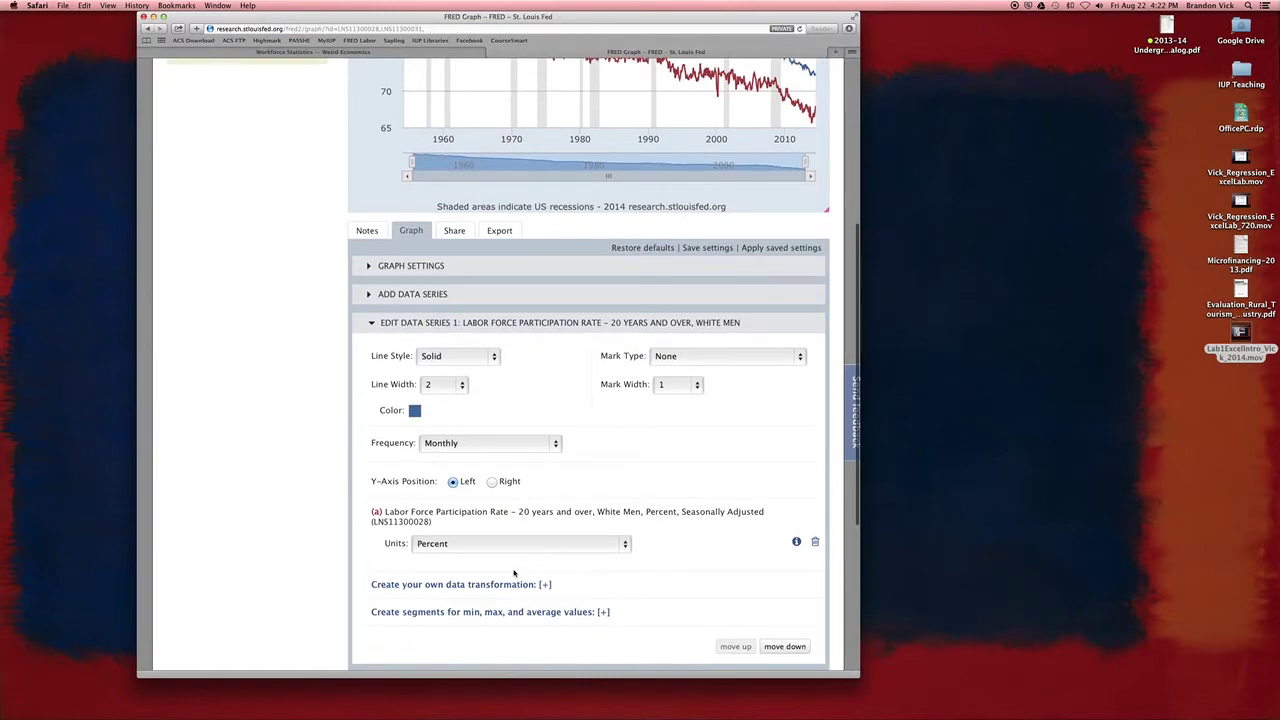
pyautogui.scroll(-1, 514, 573)
pyautogui.scroll(-2, 554, 541)
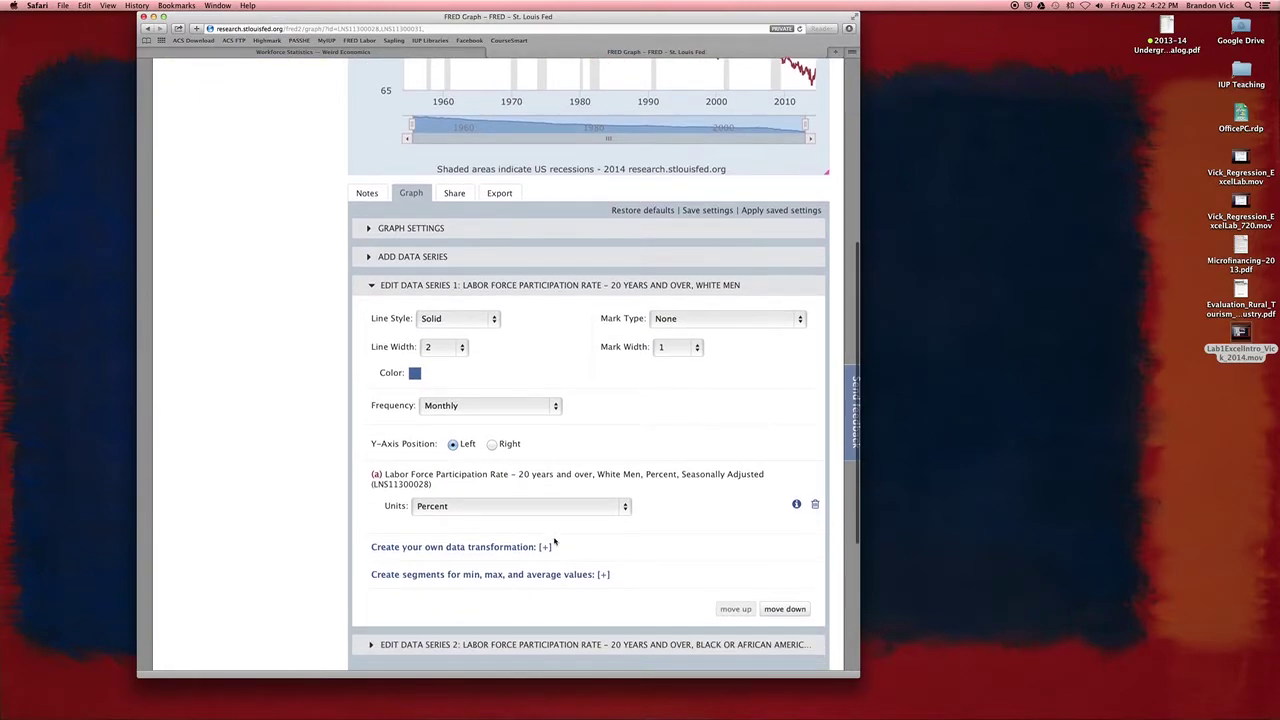
pyautogui.scroll(-1, 554, 541)
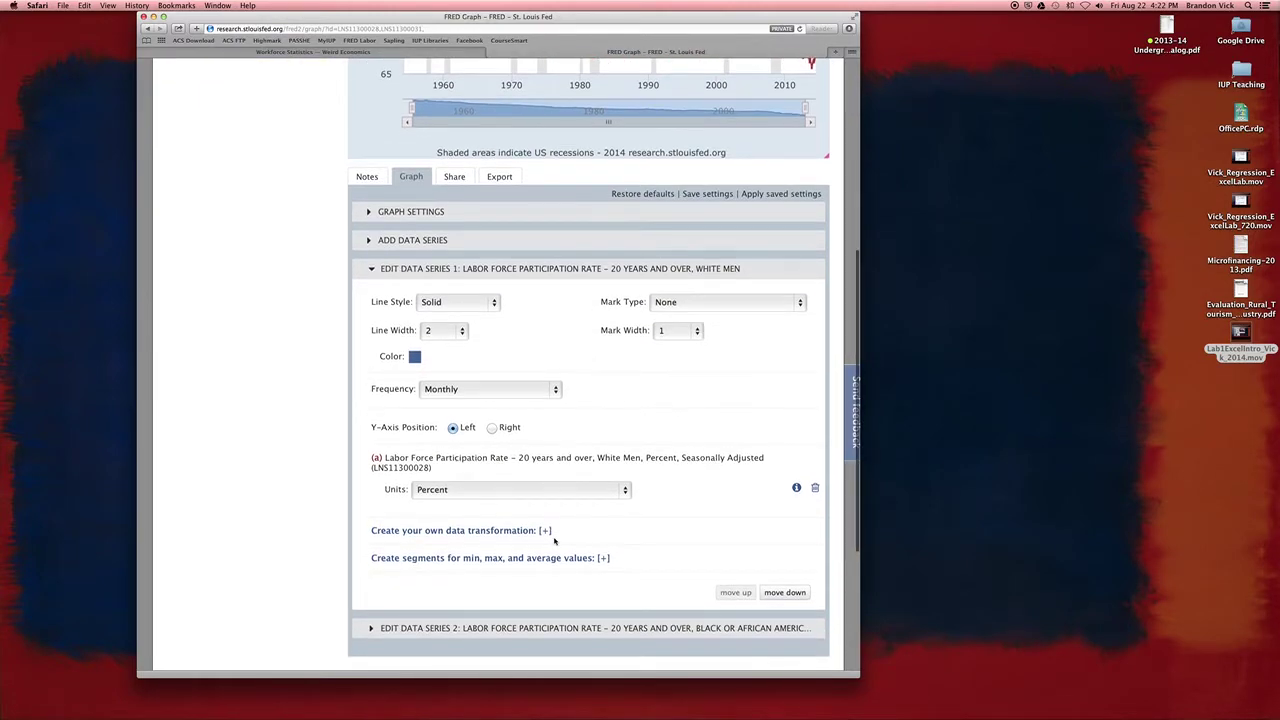
pyautogui.scroll(15, 554, 541)
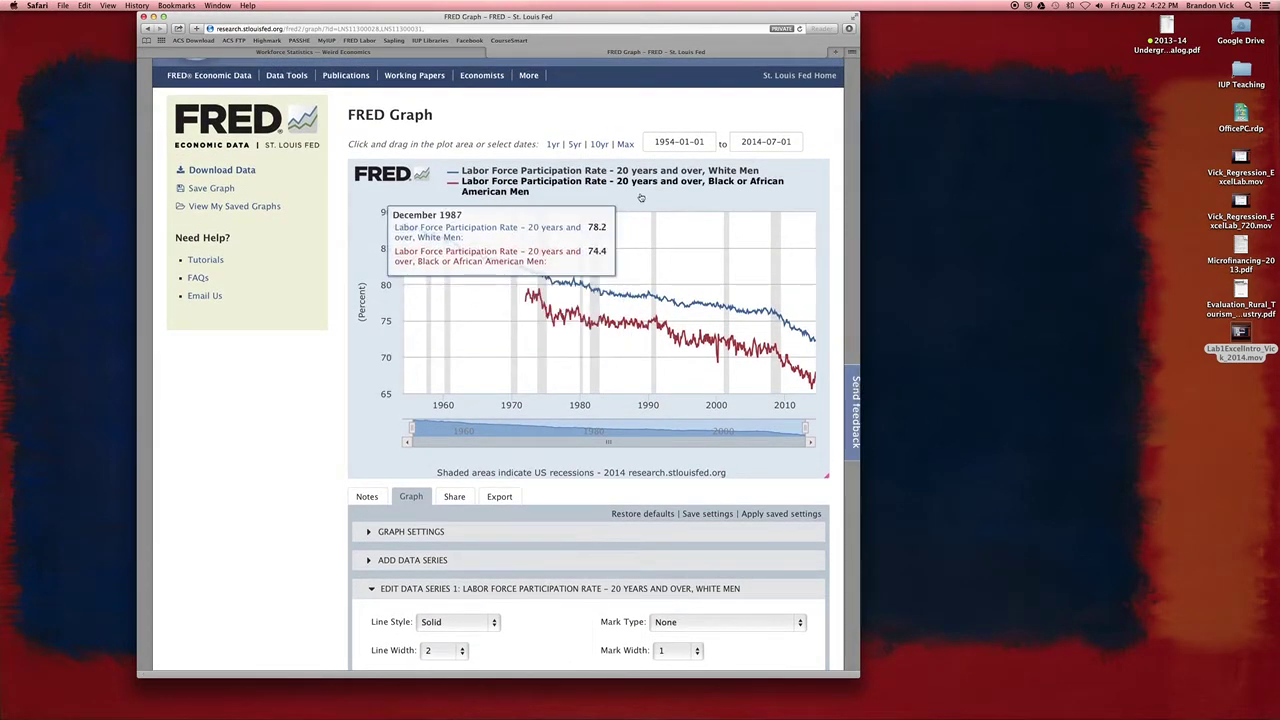
pyautogui.scroll(3, 566, 210)
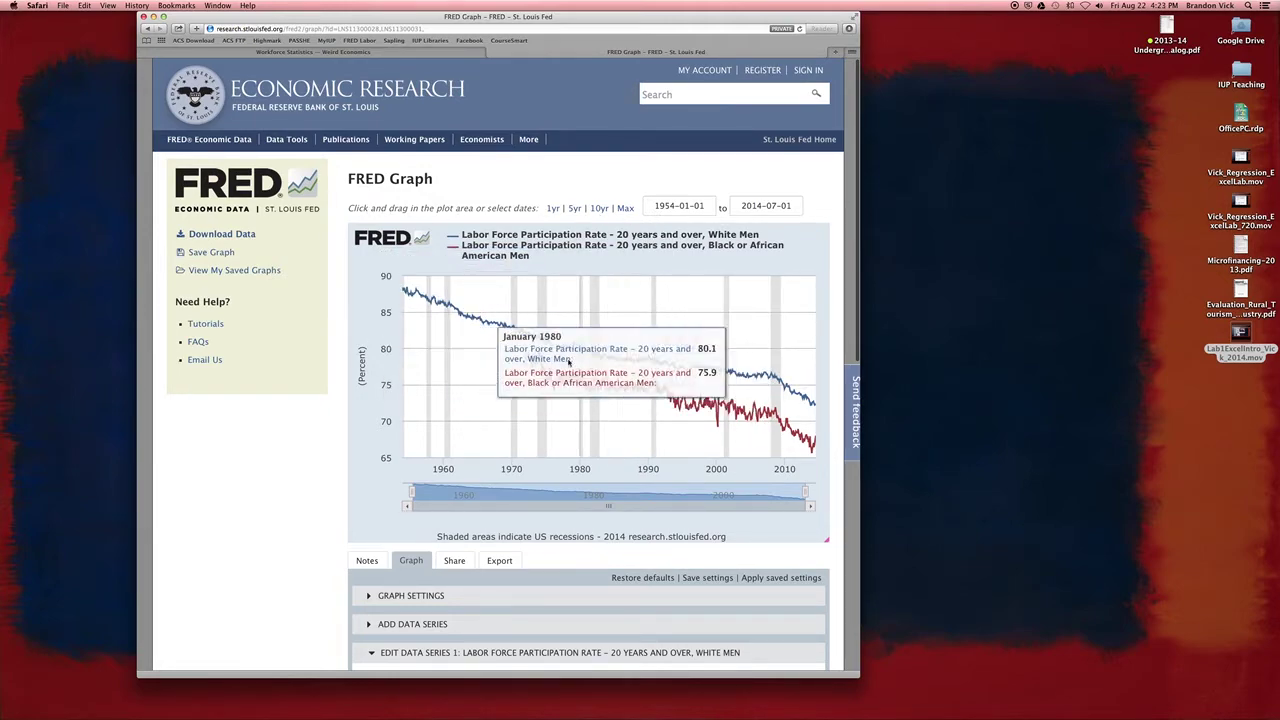
# Step: Change the graph's start date year to 1980, giving a 1980-01-01 to 2014-07-01 range
pyautogui.click(673, 205)
pyautogui.moveTo(673, 205); pyautogui.dragTo(662, 205)
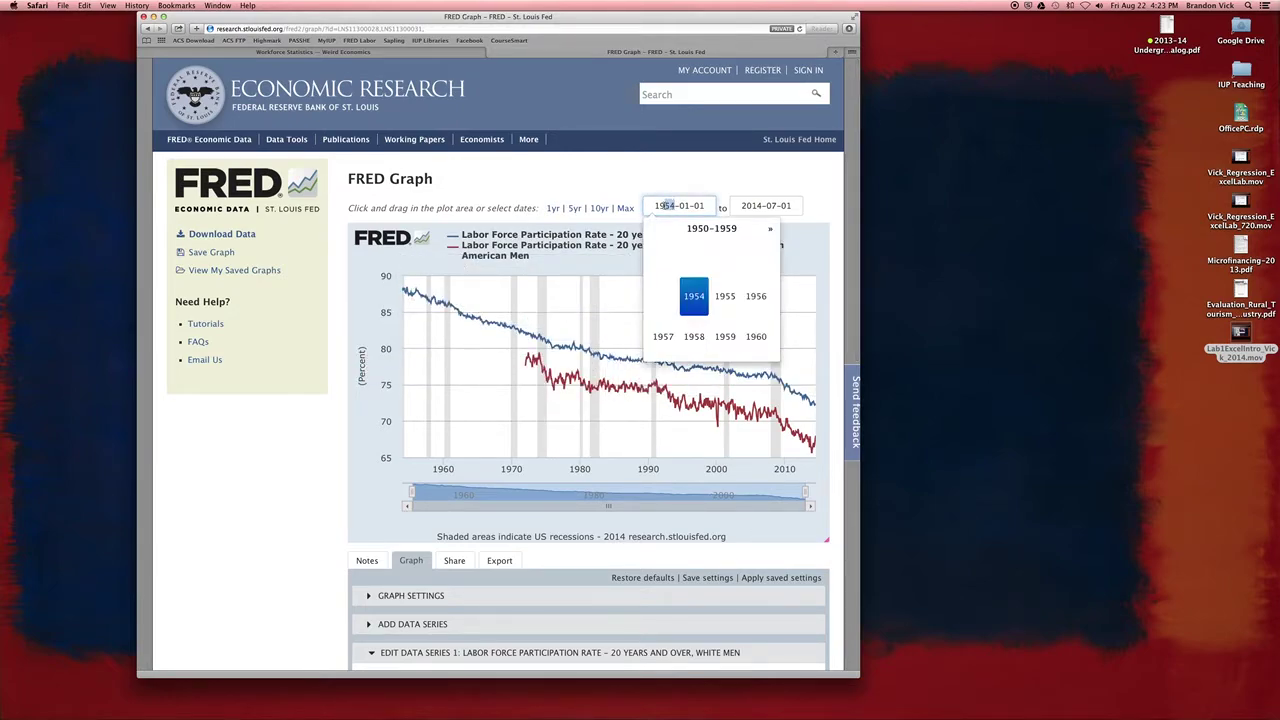
pyautogui.click(775, 239)
pyautogui.moveTo(672, 205); pyautogui.dragTo(666, 205)
pyautogui.write('80')
pyautogui.press('Return')
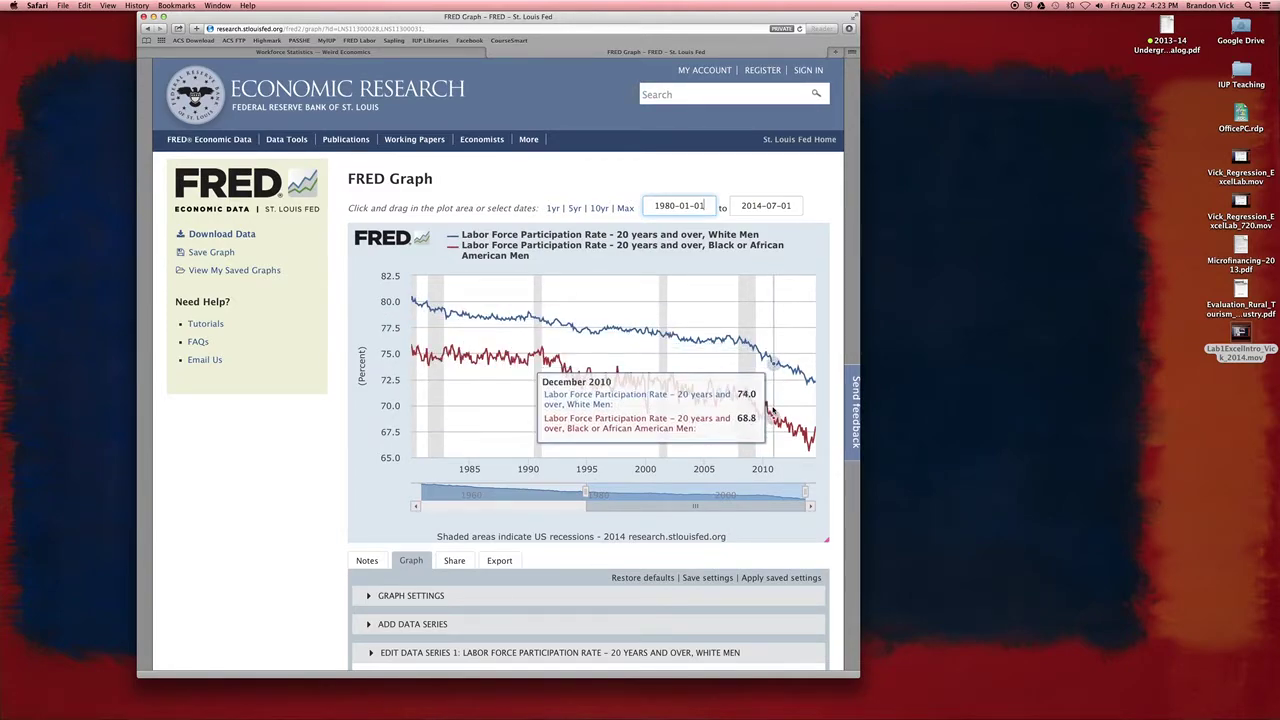
# Step: Export the 1980–2014 graph as a PDF from the graph's Export options
pyautogui.click(509, 566)
pyautogui.scroll(-2, 507, 562)
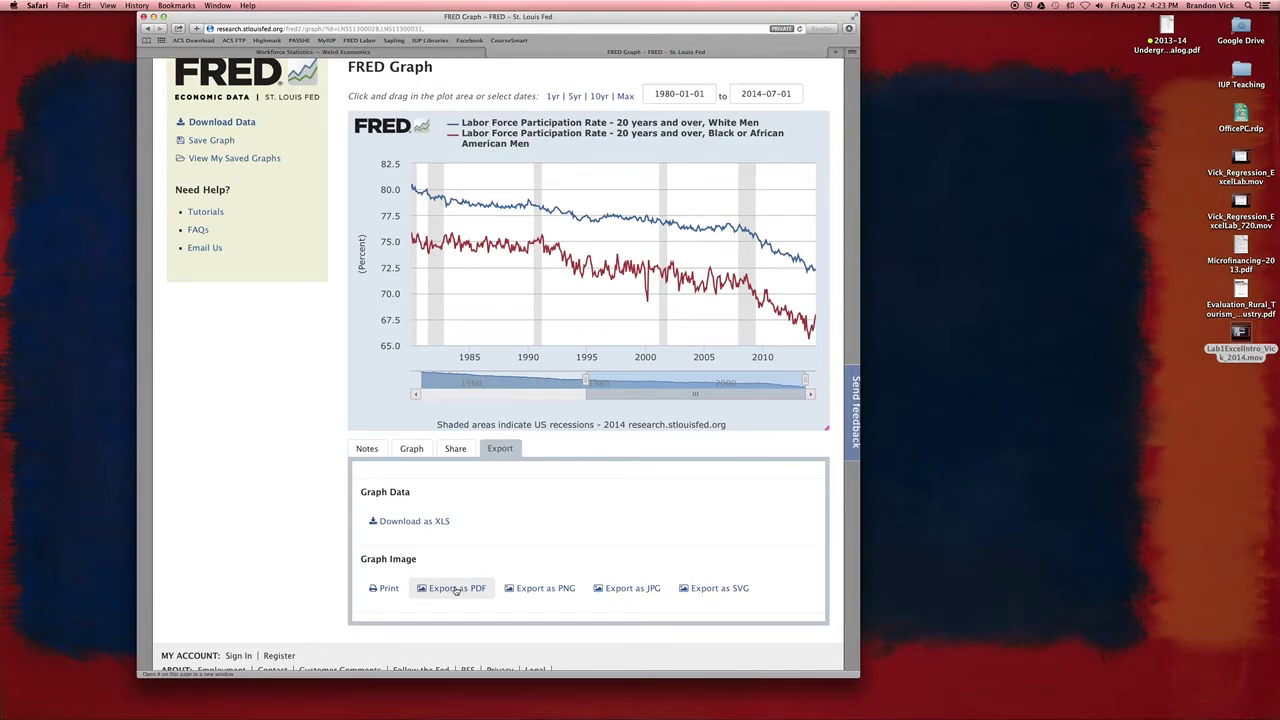
pyautogui.click(456, 589)
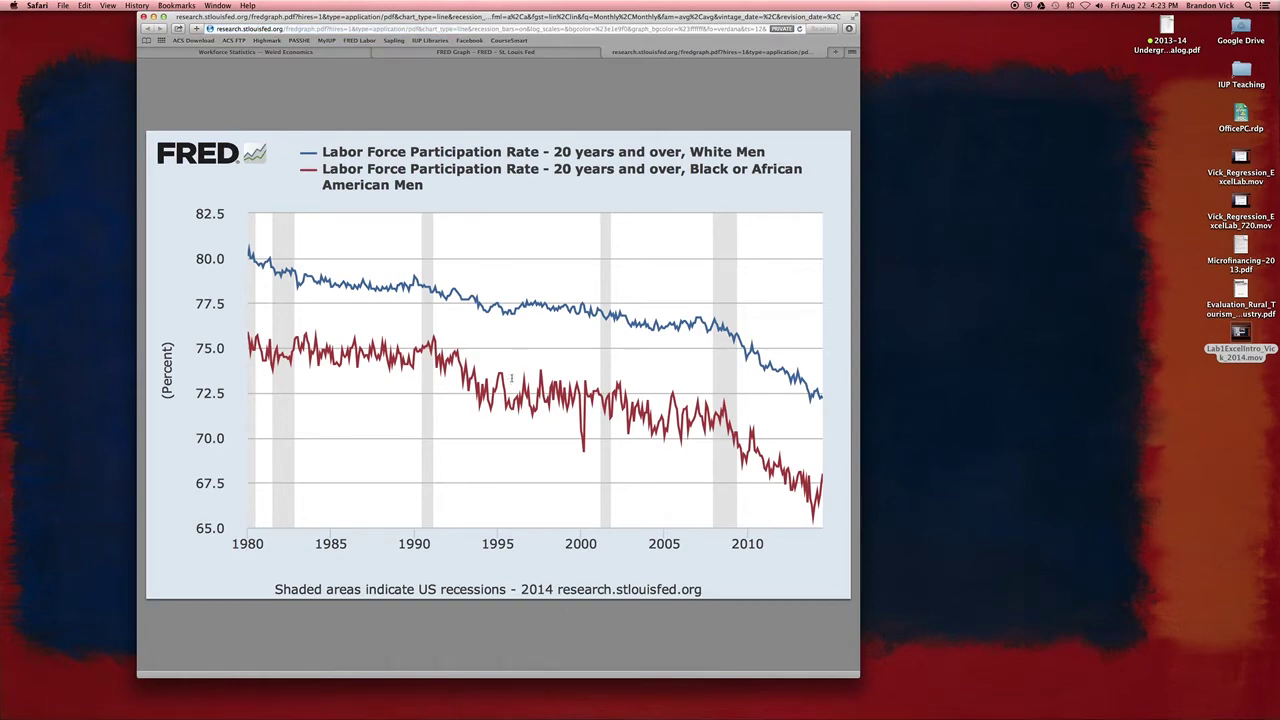
pyautogui.rightClick(515, 378)
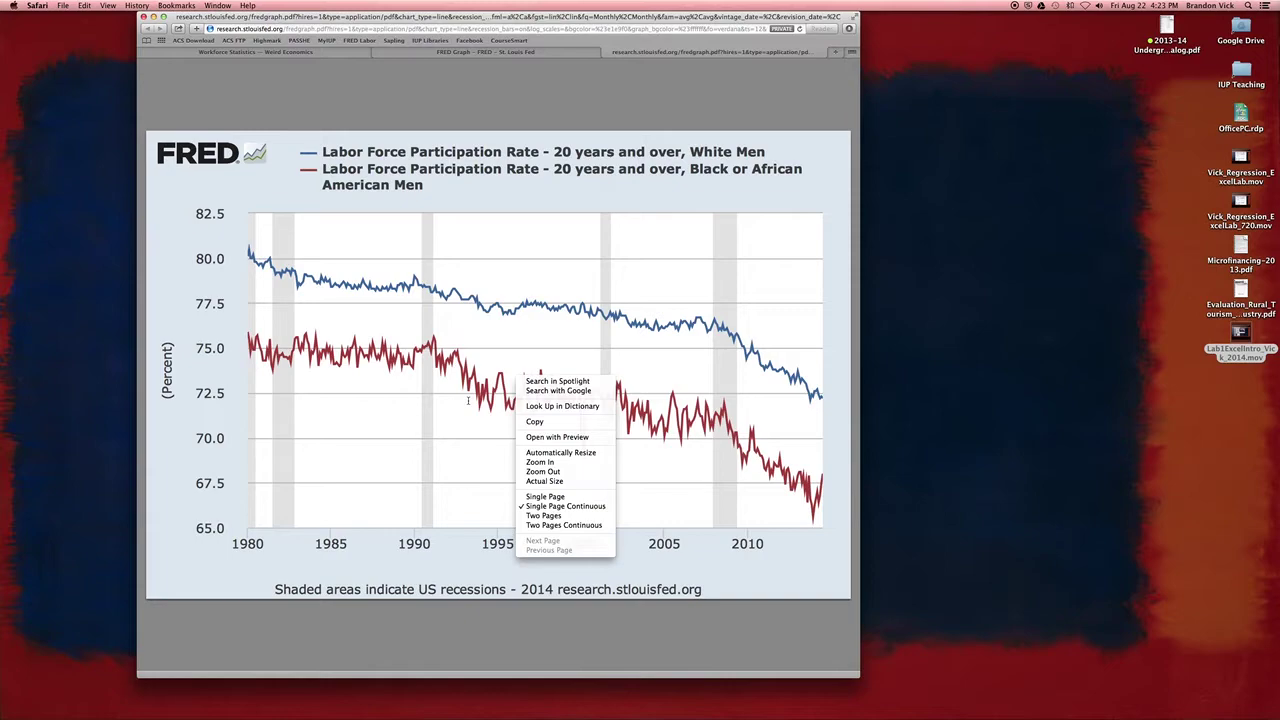
pyautogui.click(414, 397)
pyautogui.rightClick(363, 325)
pyautogui.press('Escape')
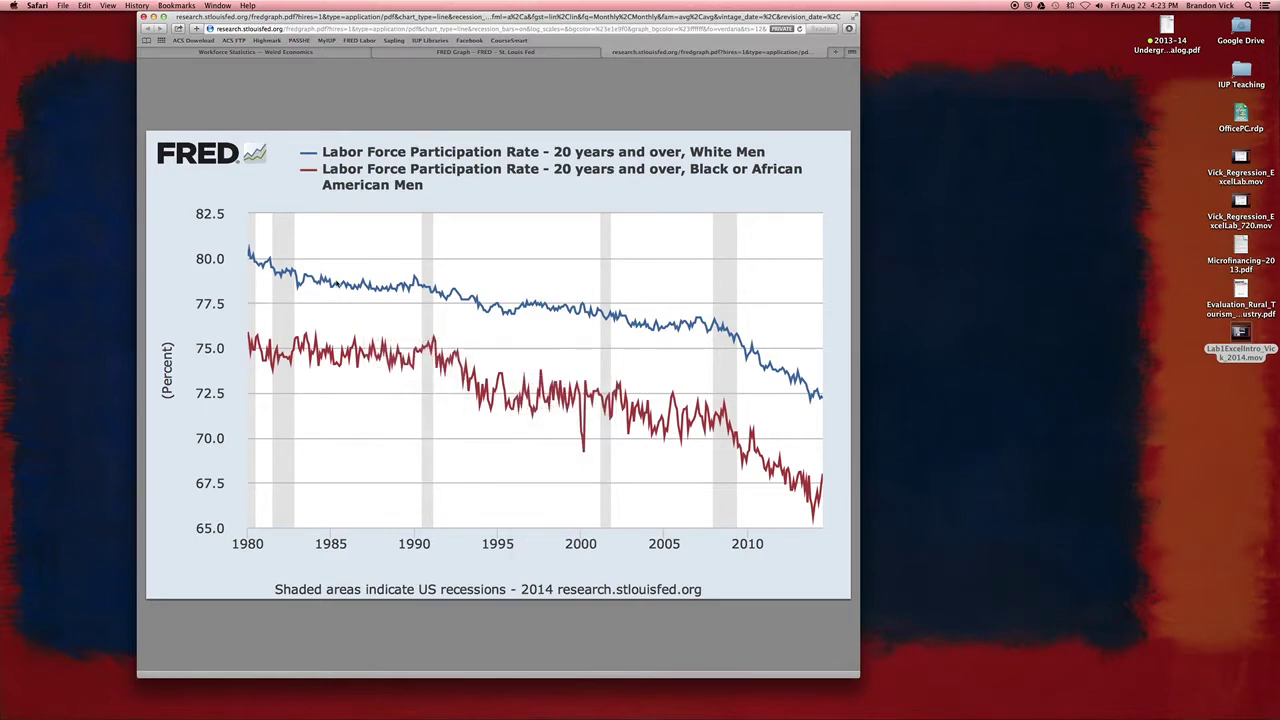
# Step: Save the PDF as fredgraph.pdf on the Desktop, open it to check, then close it
pyautogui.click(62, 6)
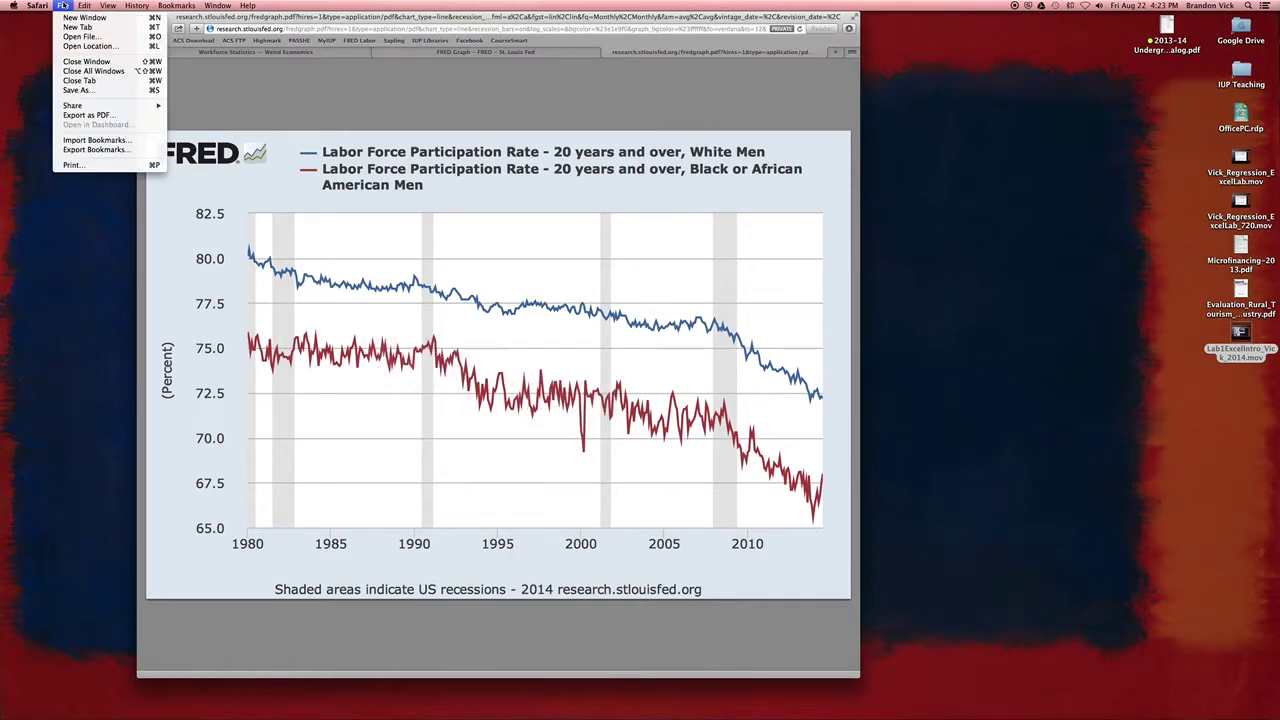
pyautogui.click(90, 116)
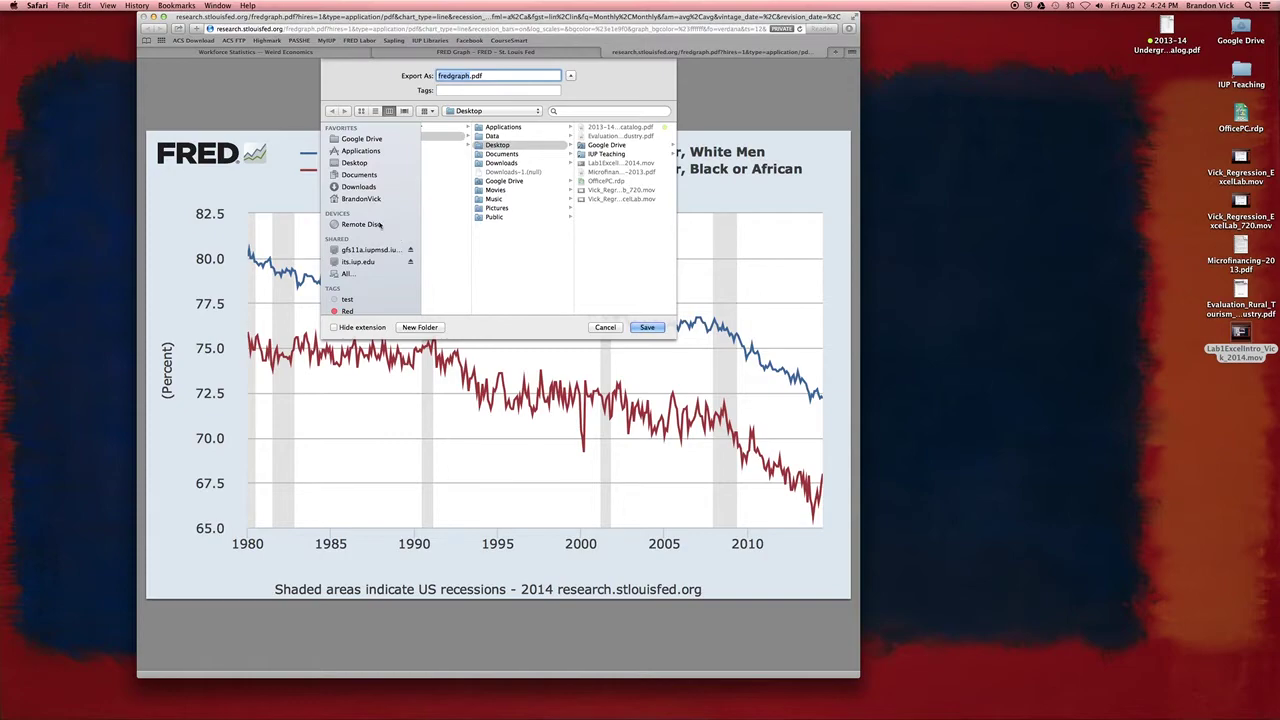
pyautogui.click(354, 162)
pyautogui.click(648, 328)
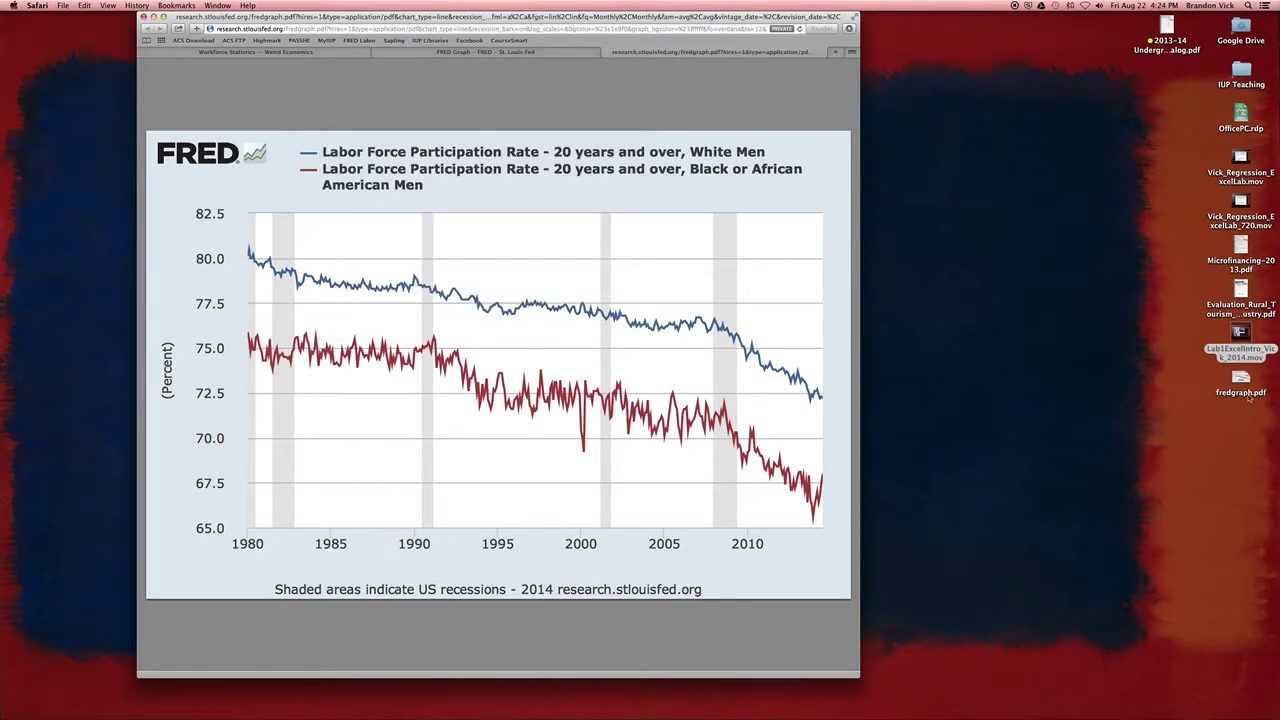
pyautogui.doubleClick(1241, 380)
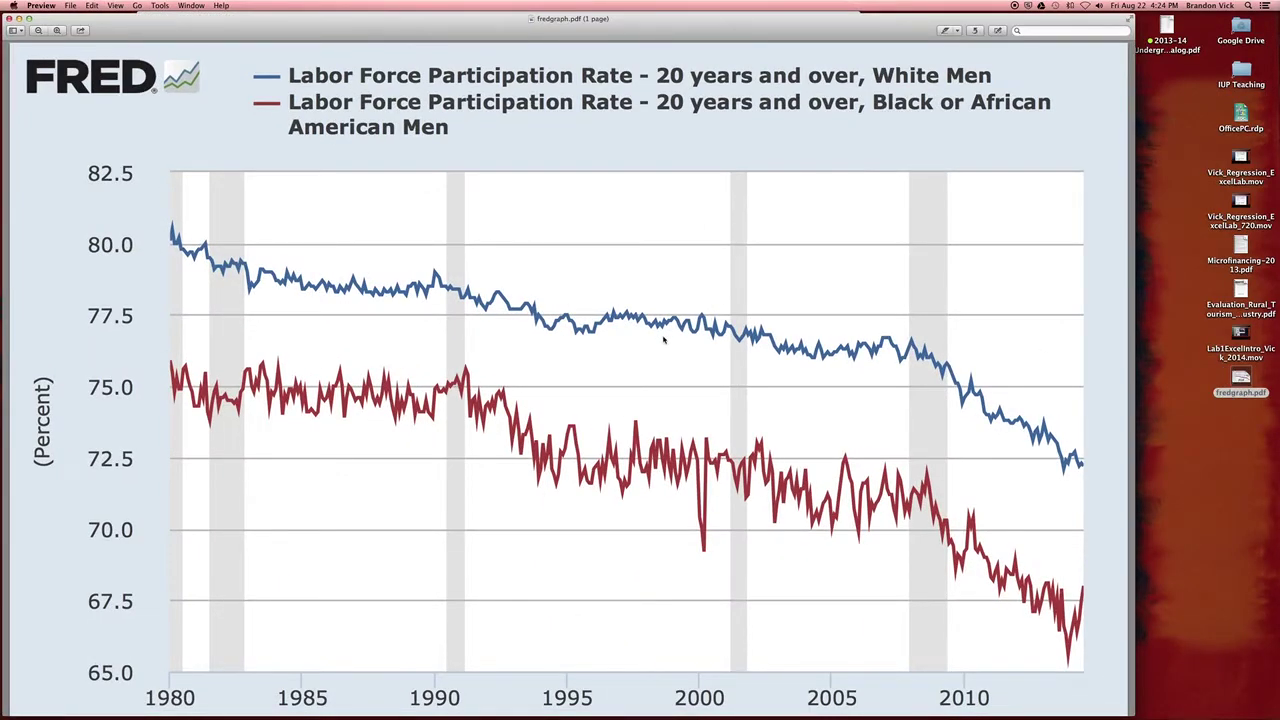
pyautogui.press('super+w')
# Step: Create a new blank Word document and drop fredgraph.pdf from the Desktop onto the page
pyautogui.click(759, 693)
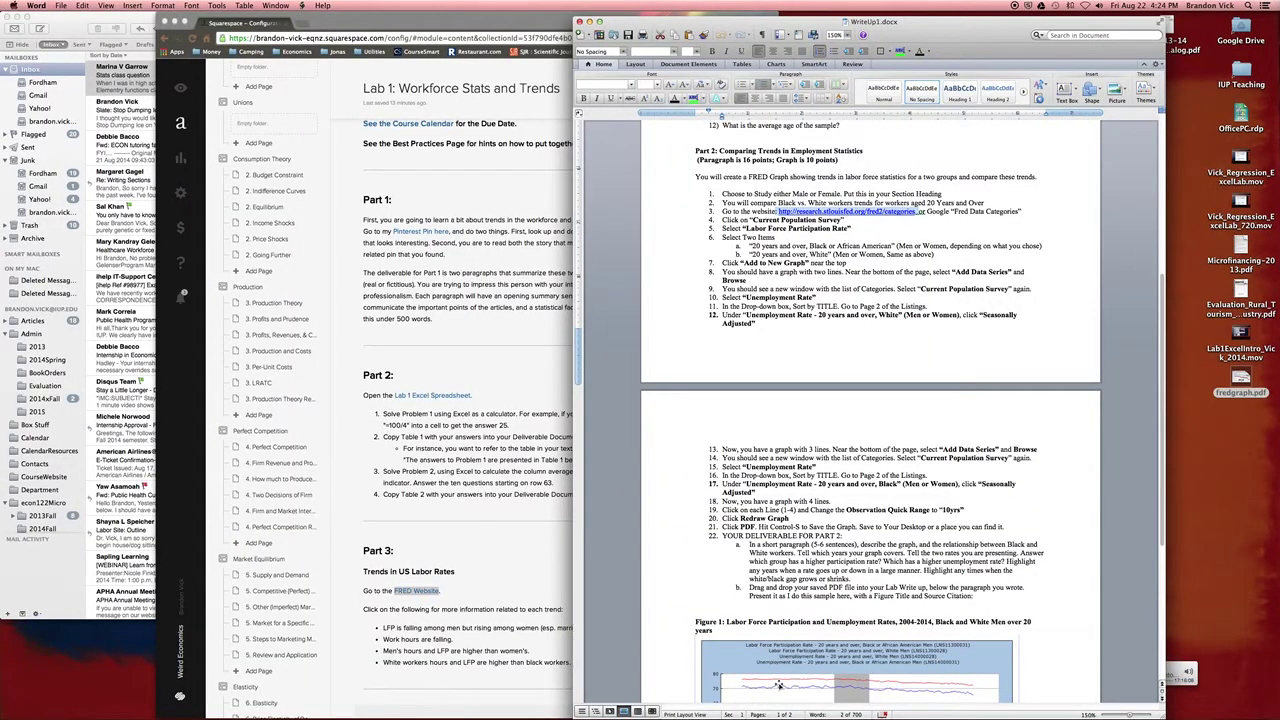
pyautogui.press('super+n')
pyautogui.moveTo(425, 34); pyautogui.dragTo(825, 48)
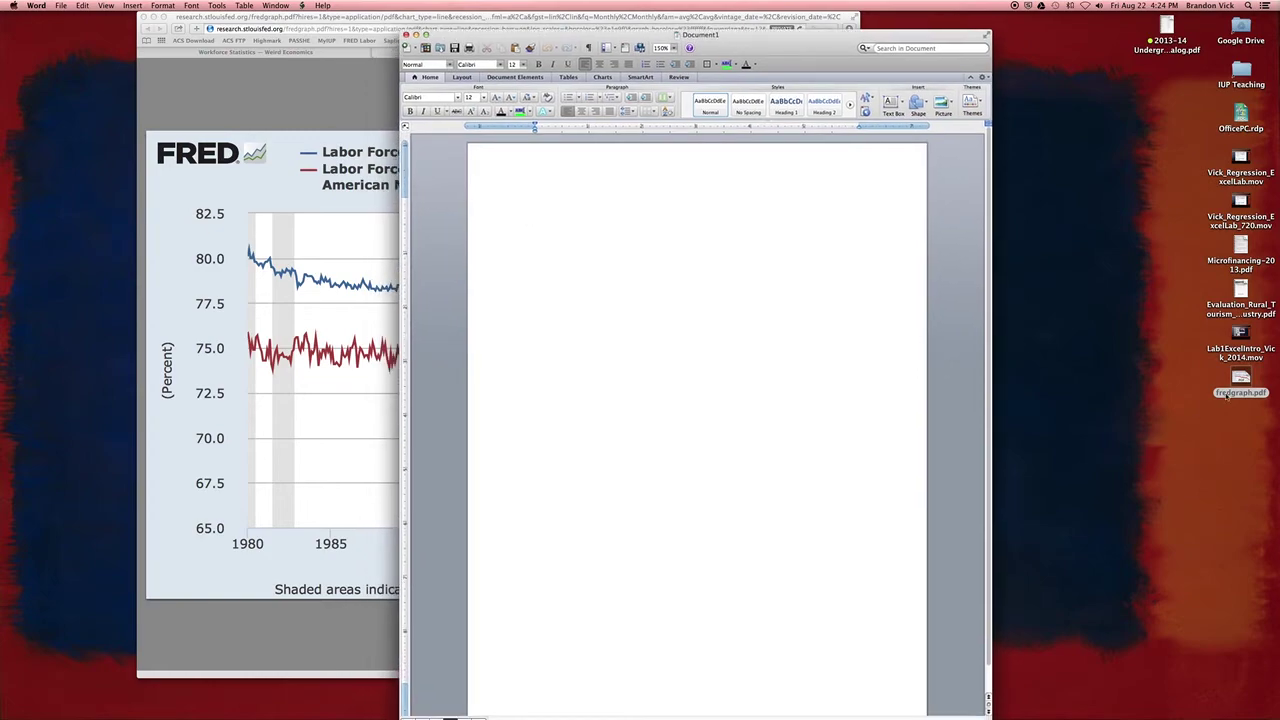
pyautogui.moveTo(1040, 342); pyautogui.dragTo(684, 283)
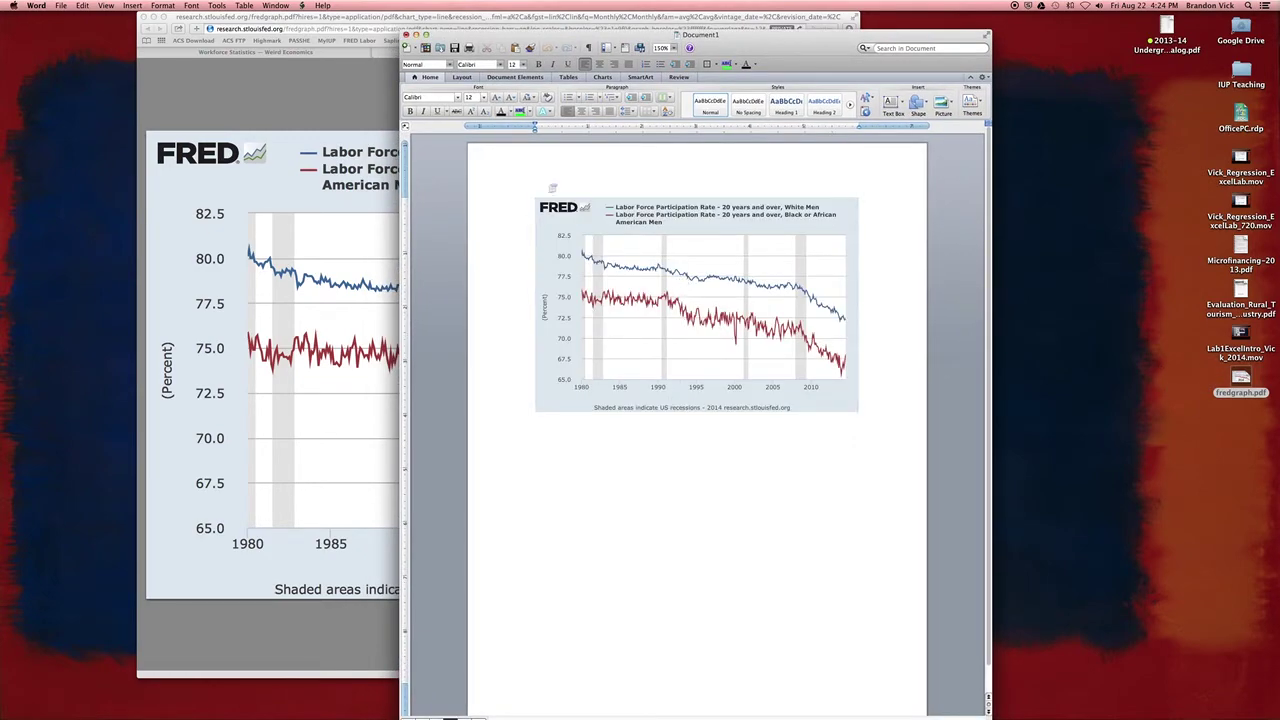
# Step: Add an empty line above the inserted chart
pyautogui.moveTo(532, 194); pyautogui.dragTo(543, 200)
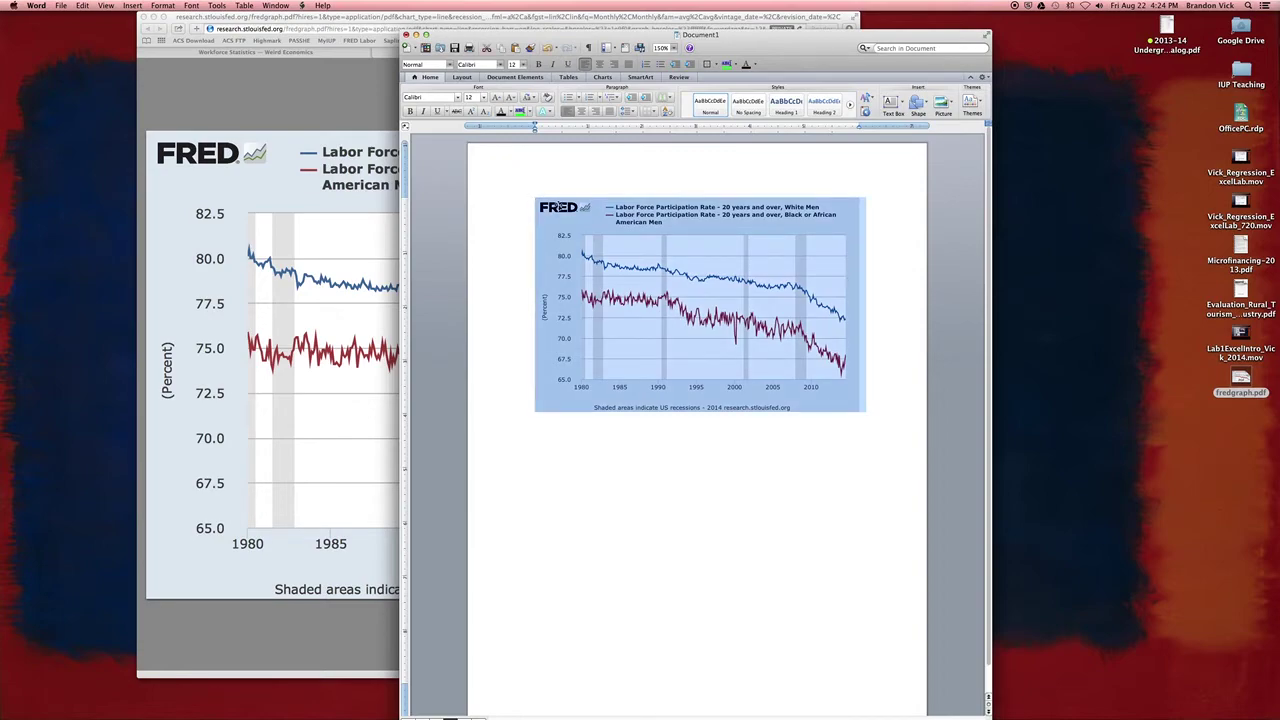
pyautogui.click(557, 206)
pyautogui.press('Return')
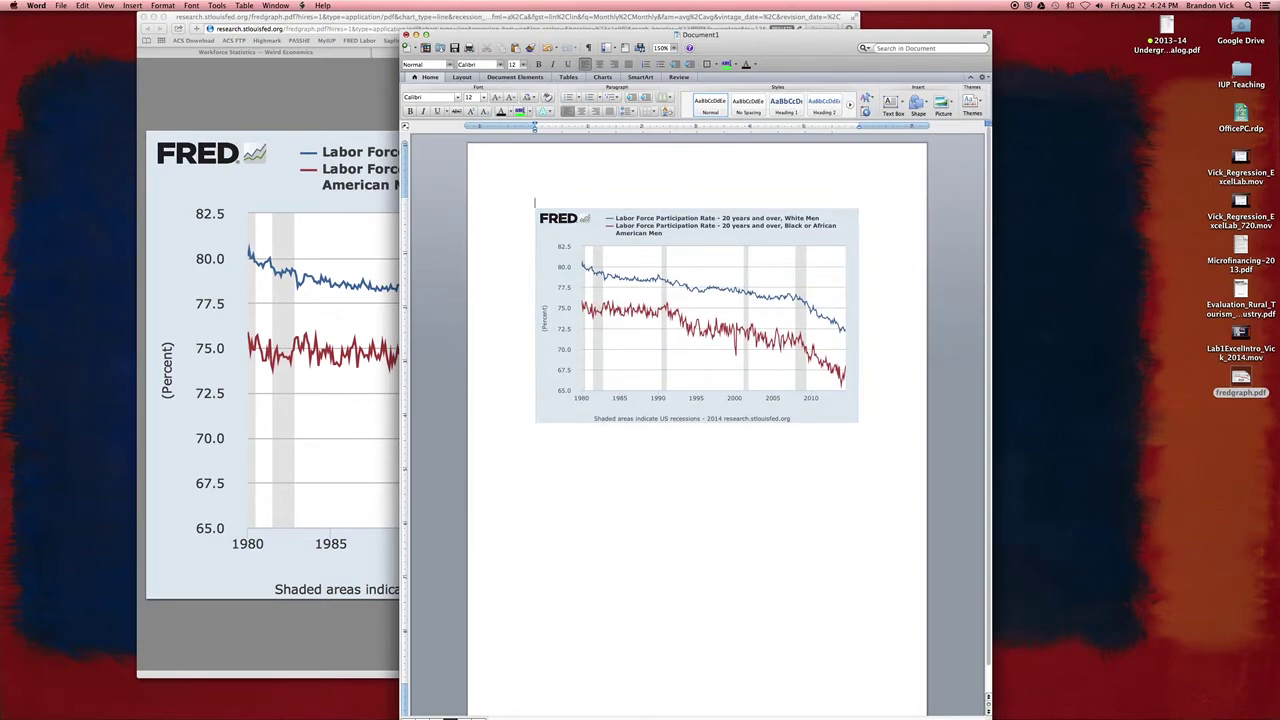